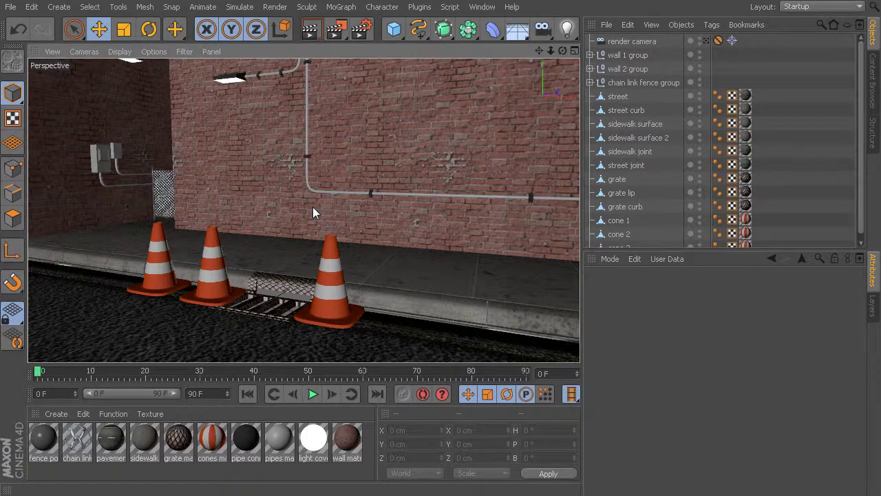
Step: Render the alley and sample pixel colour values across the brick wall in the Picture Viewer
key(shift+r)
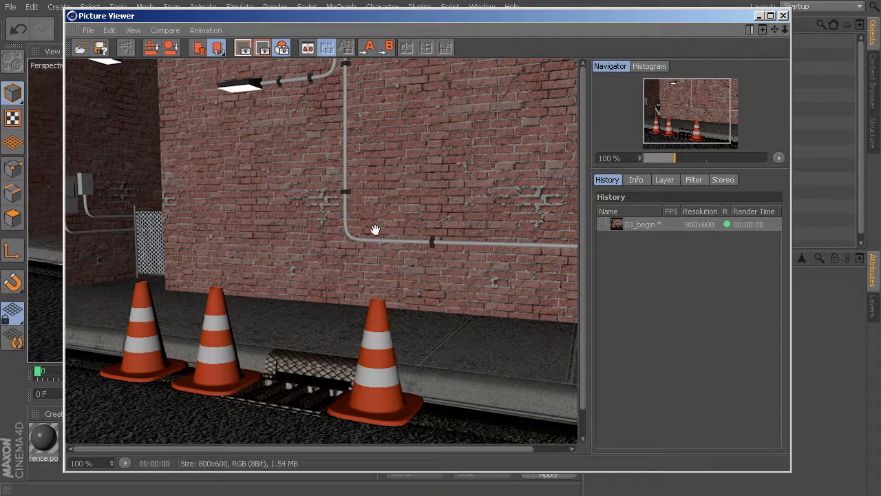
click(406, 250)
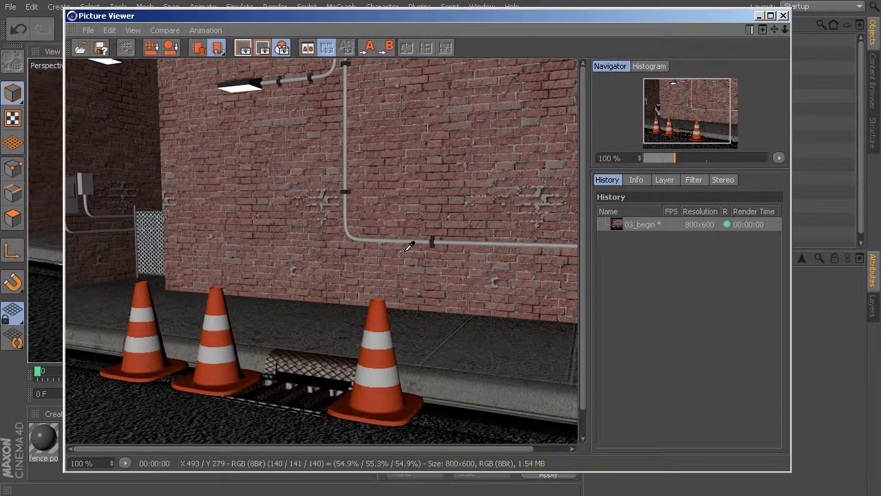
drag(410, 245, 497, 222)
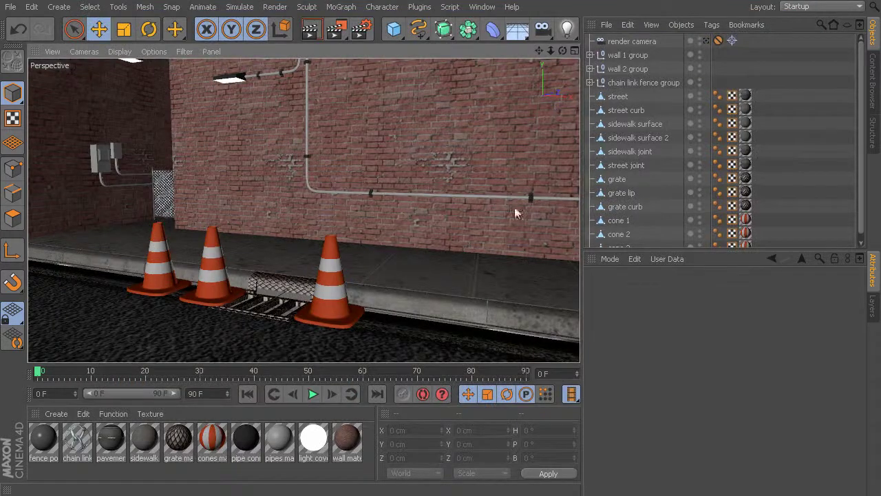
Step: Add an Ambient Occlusion effect in Render Settings with defaults (100 cm max ray length, 50% accuracy)
click(783, 15)
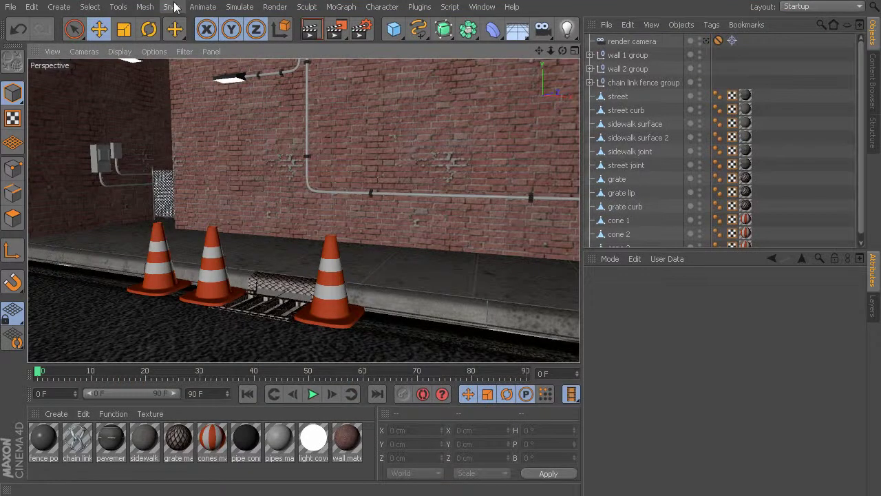
click(285, 10)
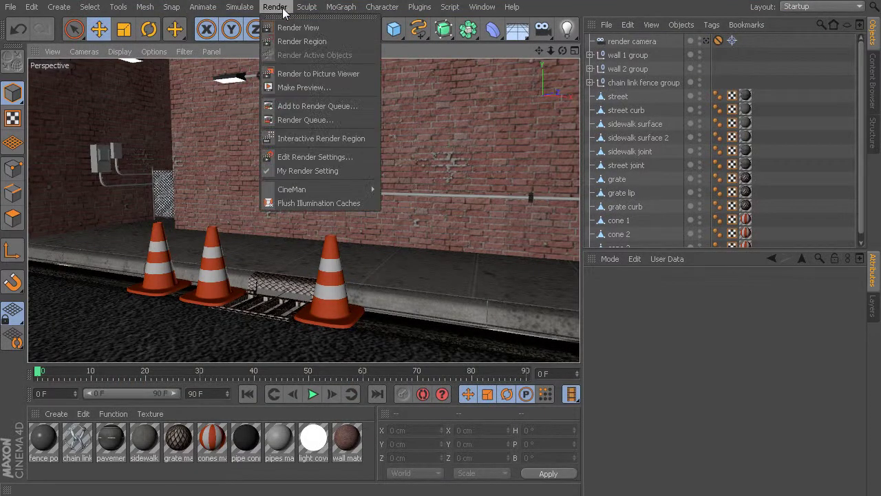
click(355, 157)
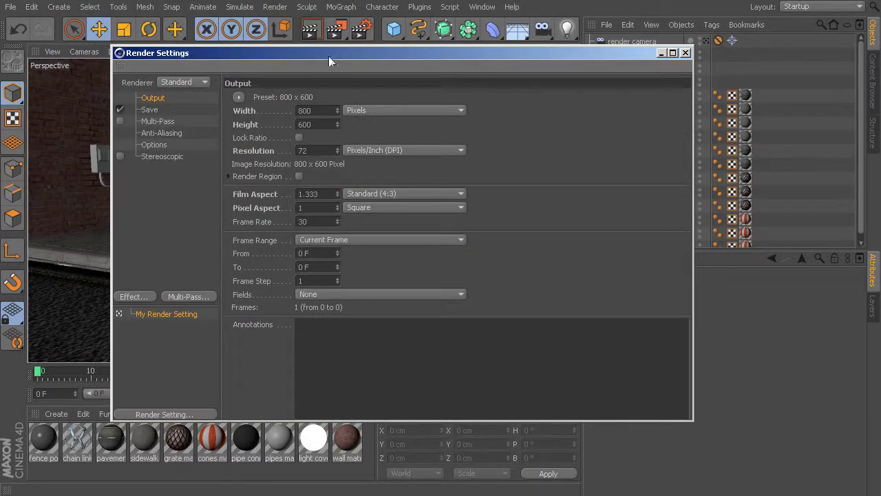
drag(329, 57, 349, 15)
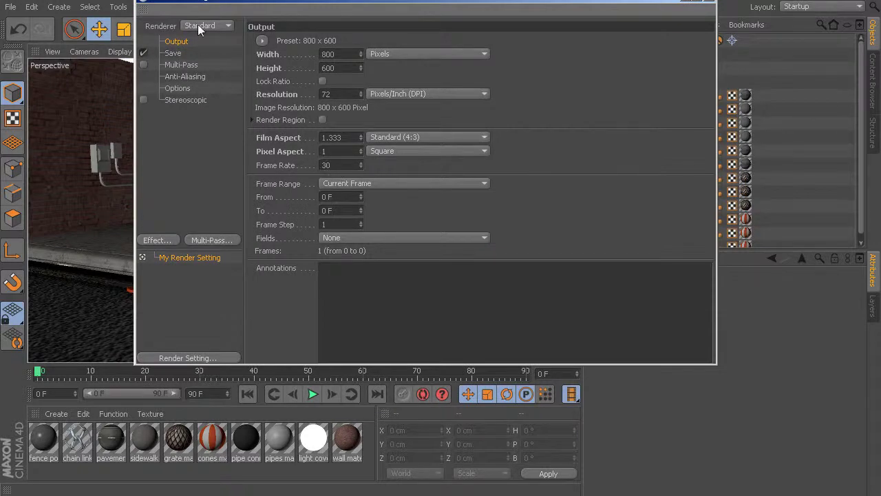
click(162, 240)
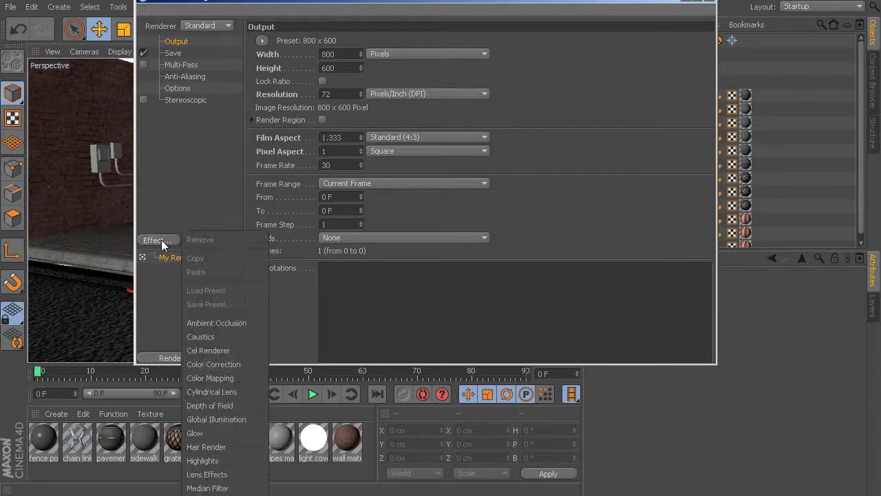
click(248, 323)
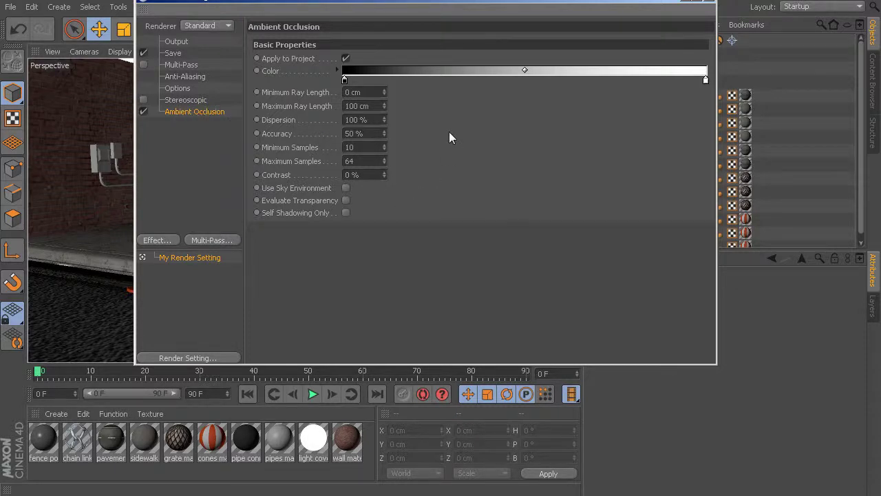
drag(429, 2, 460, 27)
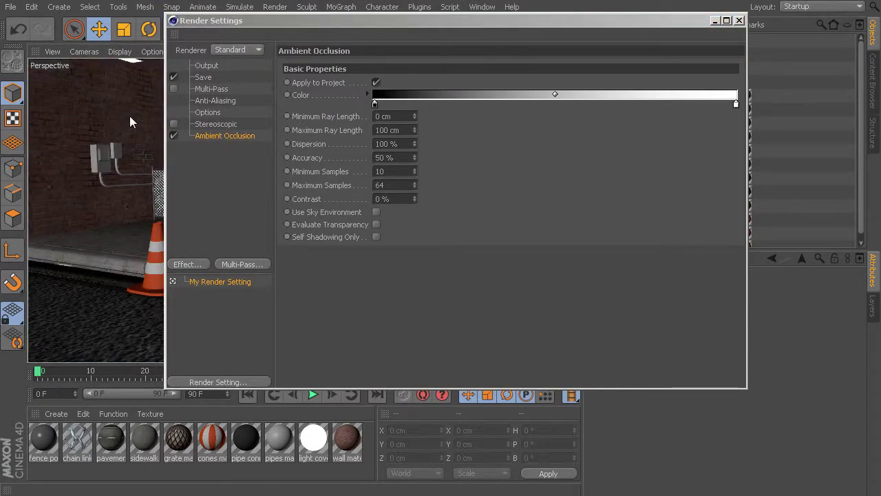
Step: Render the alley with ambient occlusion and flip between it and the first render in History
key(shift+r)
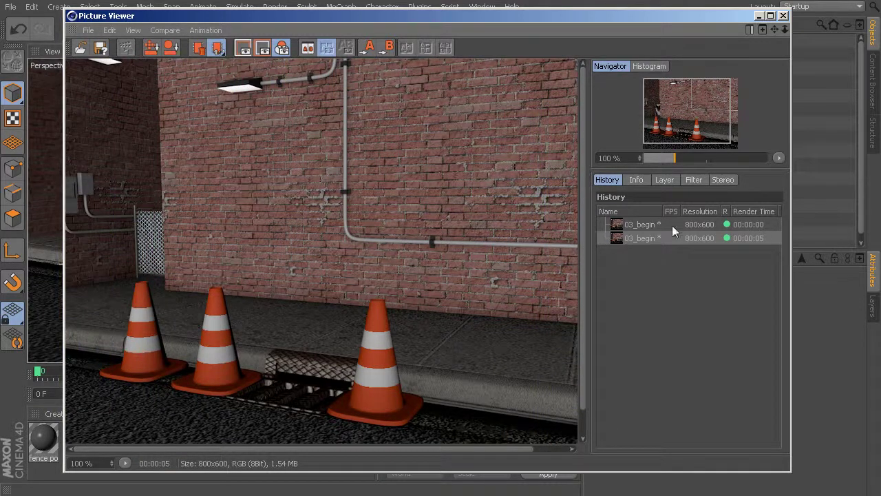
click(654, 239)
click(651, 227)
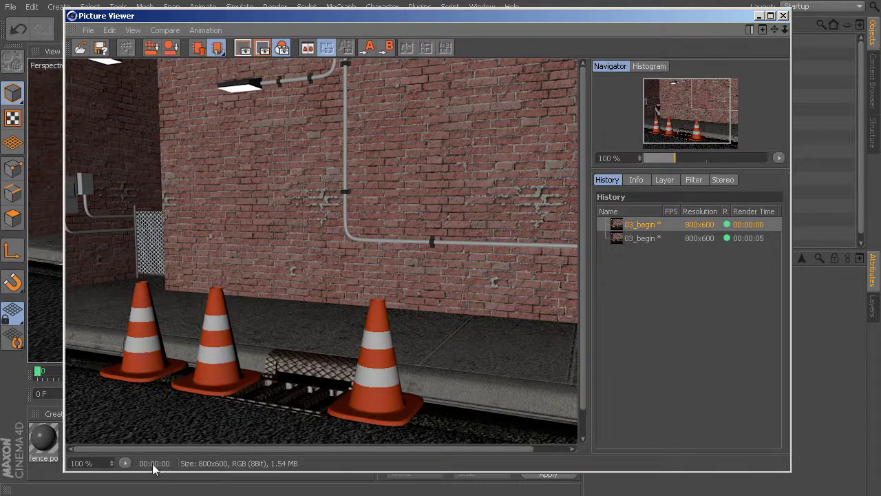
click(643, 239)
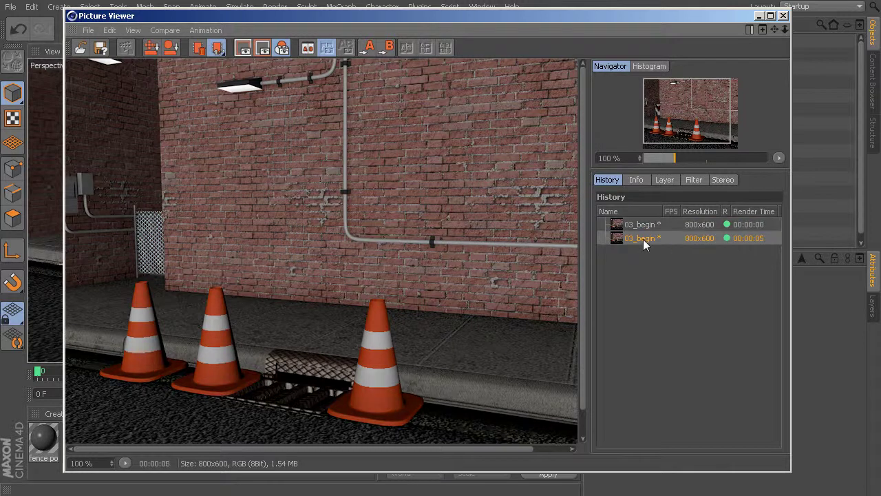
click(642, 225)
click(644, 237)
click(642, 225)
click(644, 238)
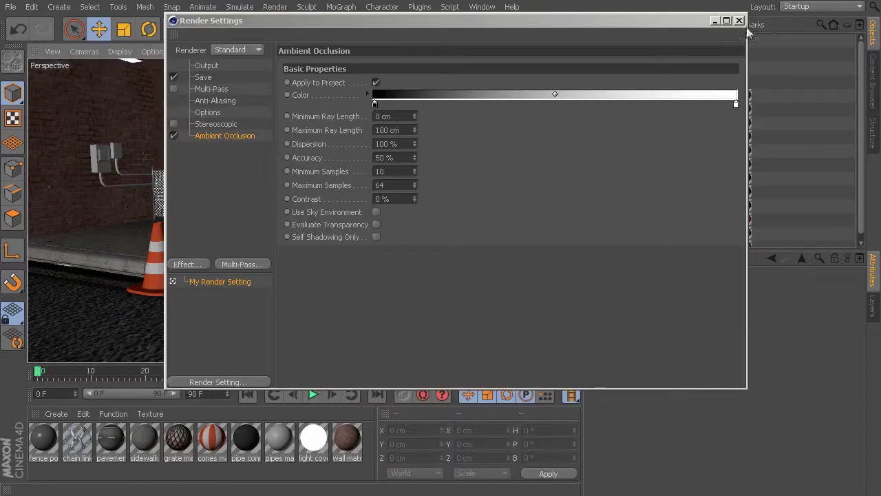
Step: Close Render Settings and switch to a zoomed-in Right side view of the alley
click(741, 21)
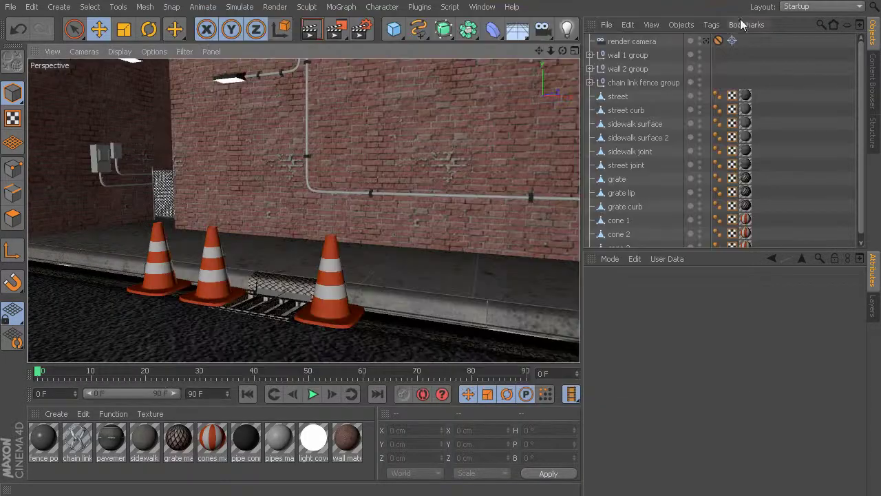
middle_click(380, 246)
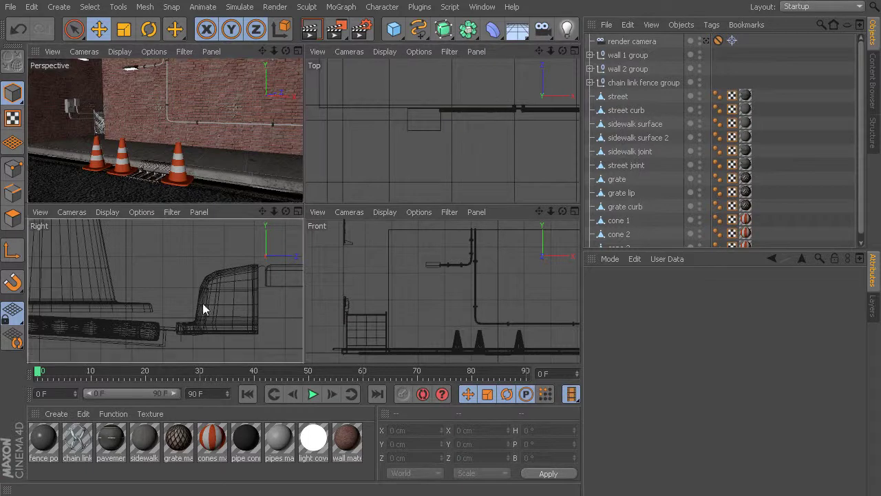
middle_click(238, 322)
scroll(230, 246, down, 5)
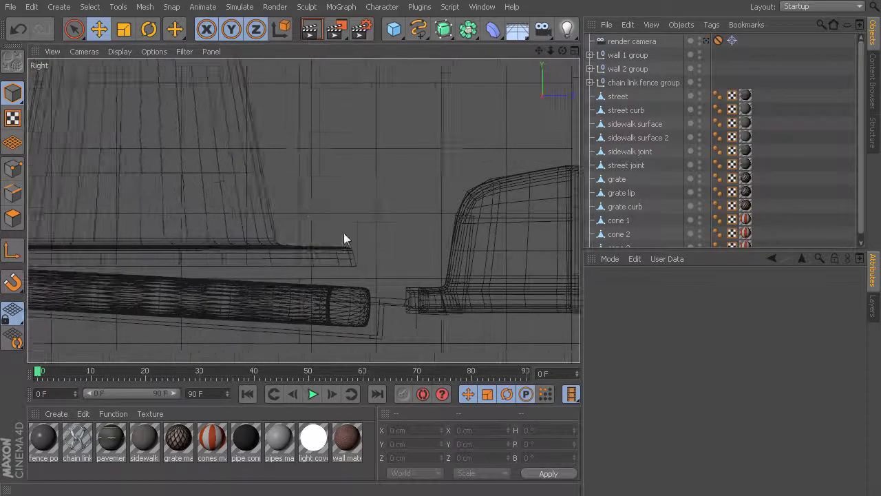
scroll(367, 194, down, 5)
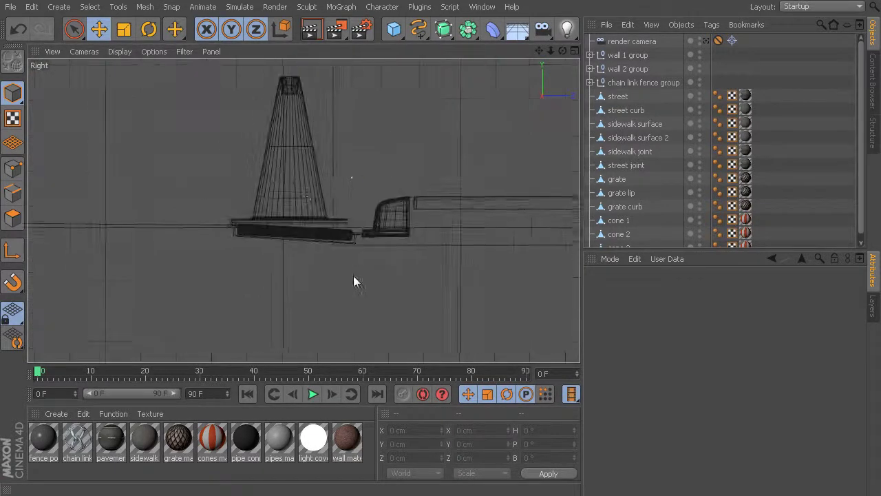
scroll(345, 236, up, 6)
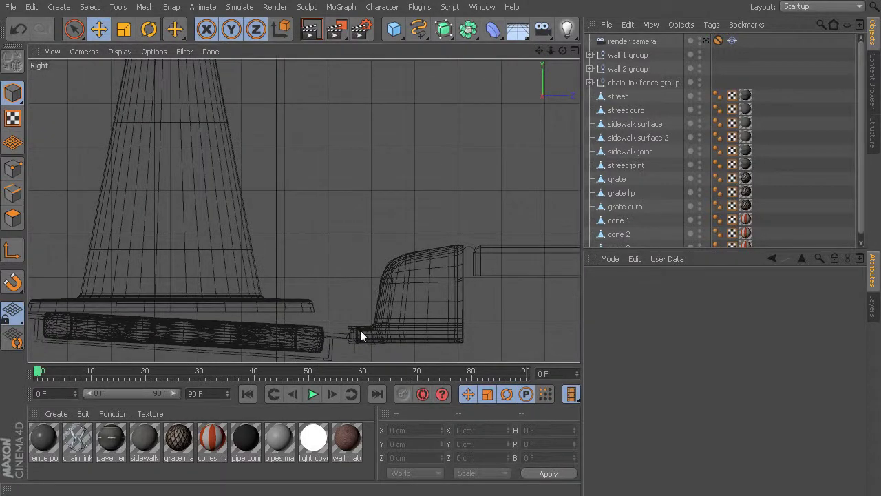
scroll(233, 315, up, 6)
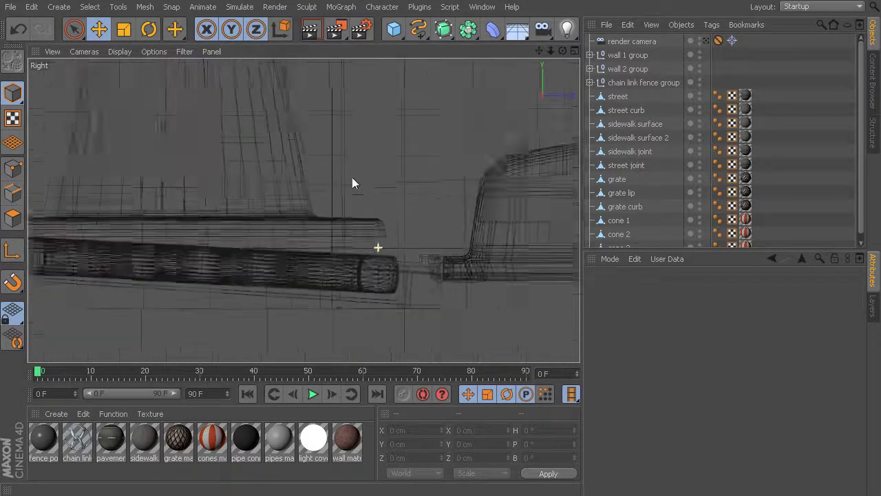
scroll(327, 213, up, 4)
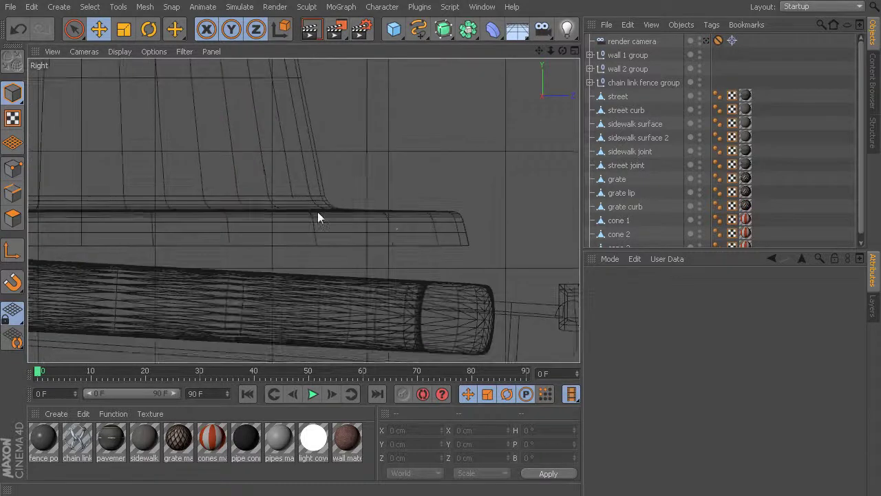
Step: Select cone 3, the grate and grate lip, inspect their contact, then return to Perspective
click(318, 211)
shift+click(457, 290)
shift+click(457, 291)
middle_drag(353, 246, 382, 213)
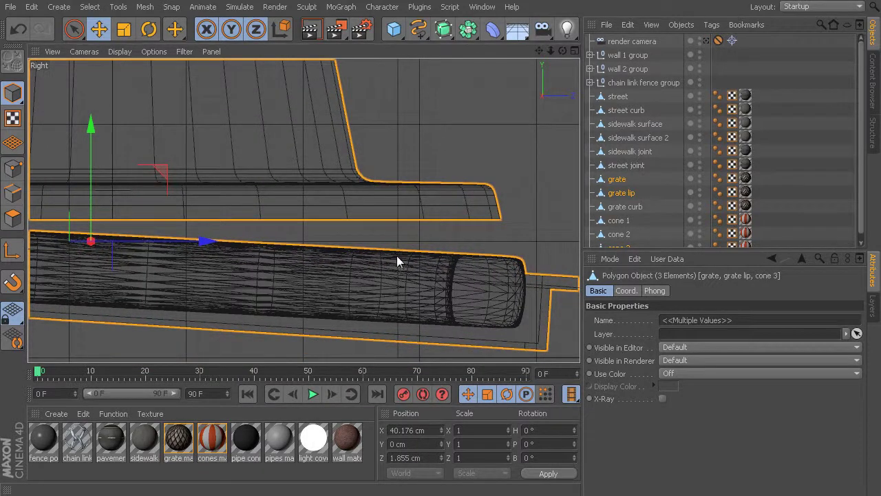
middle_drag(255, 241, 318, 240)
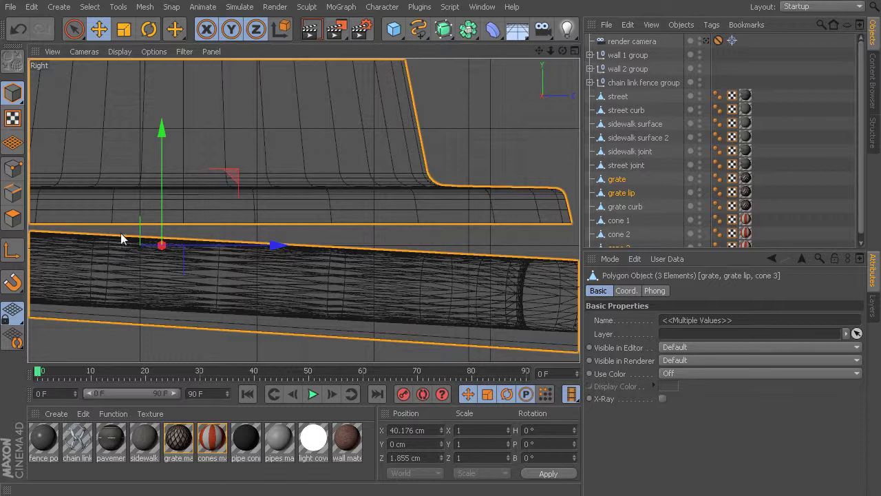
alt+drag(303, 210, 352, 230)
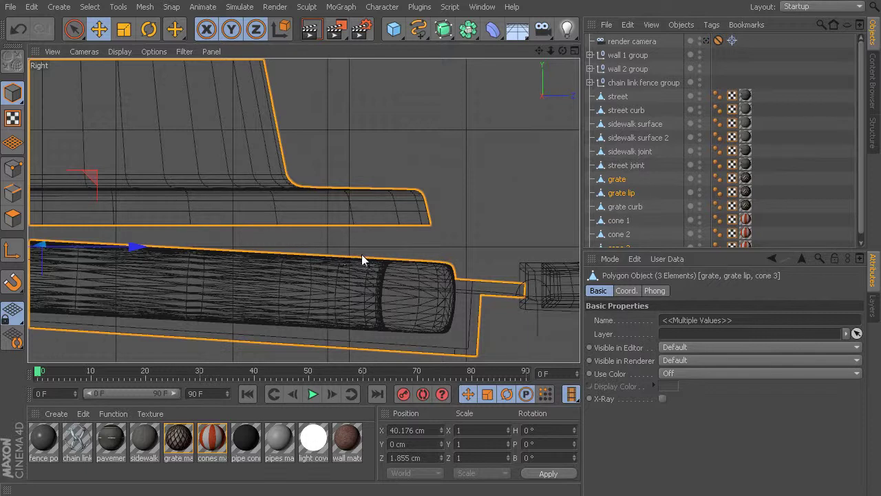
middle_drag(445, 257, 324, 242)
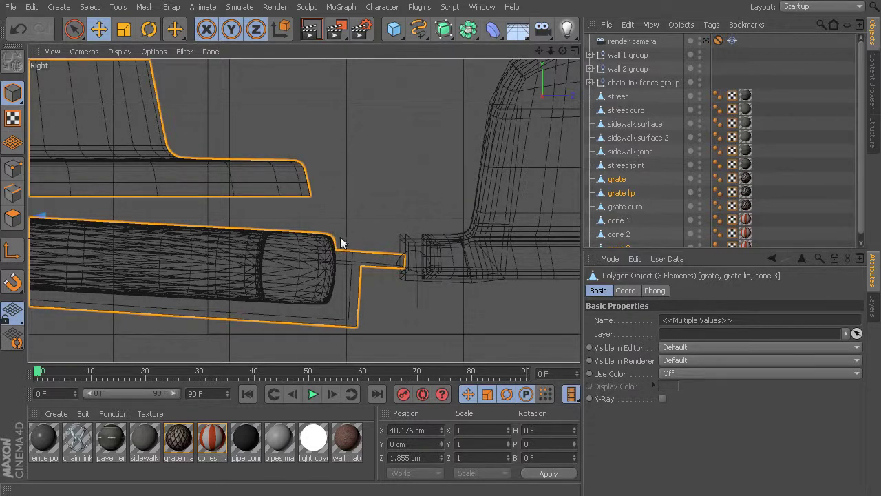
middle_click(378, 228)
middle_click(237, 155)
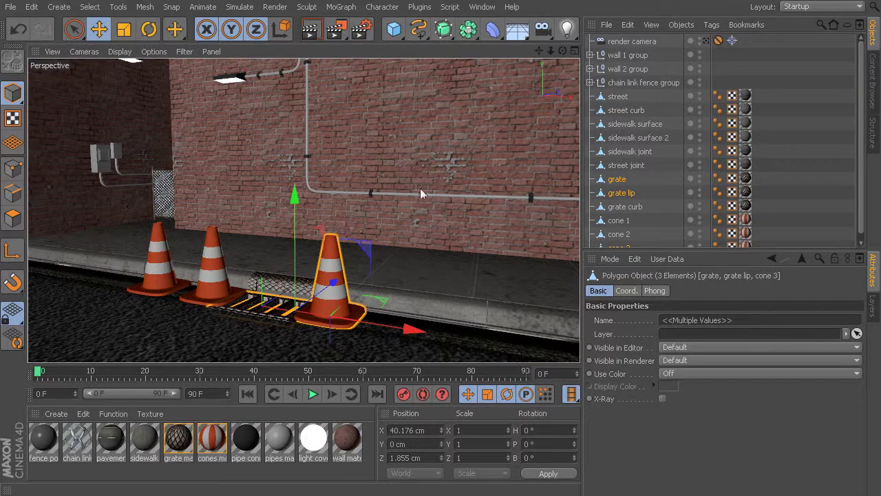
Step: Reopen the Picture Viewer, check a pipe pixel's colour value, and close the viewer
click(482, 6)
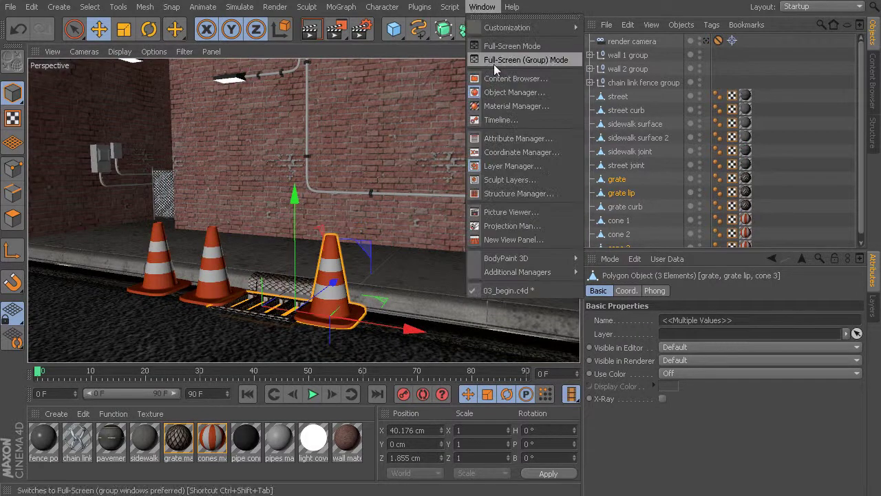
click(528, 213)
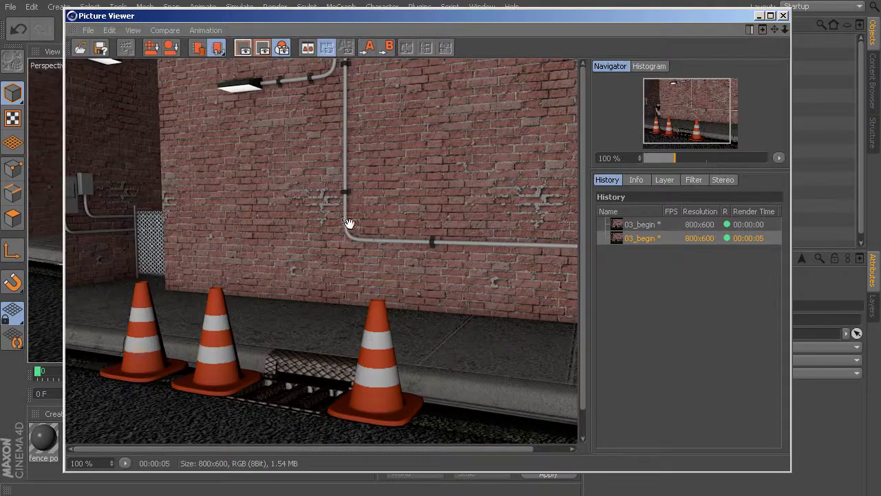
click(429, 241)
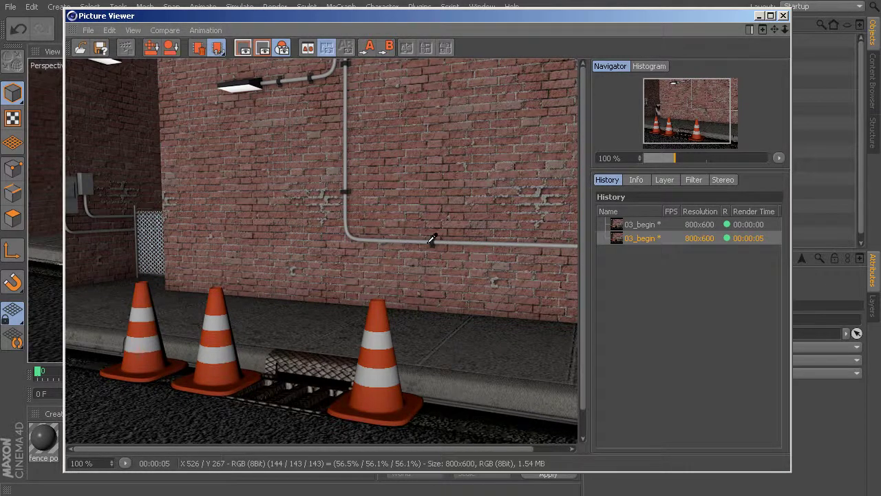
click(783, 15)
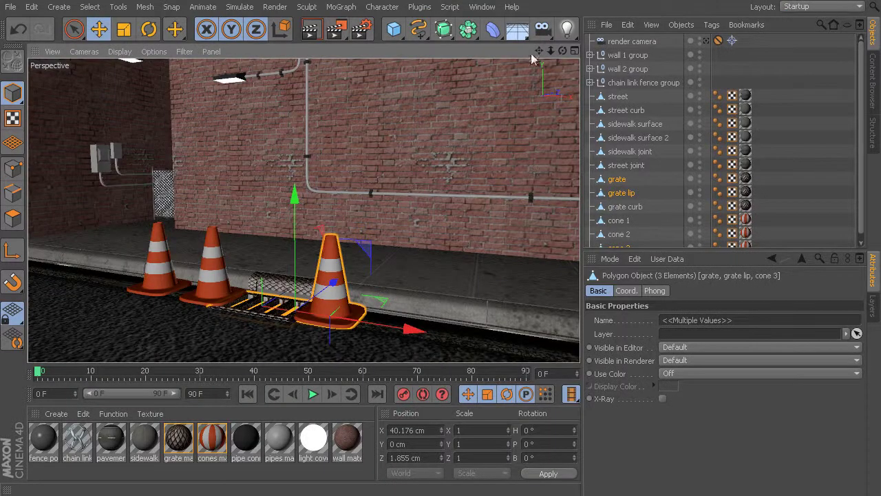
Step: Add a Light and raise it to about 293 cm above the alley
click(567, 29)
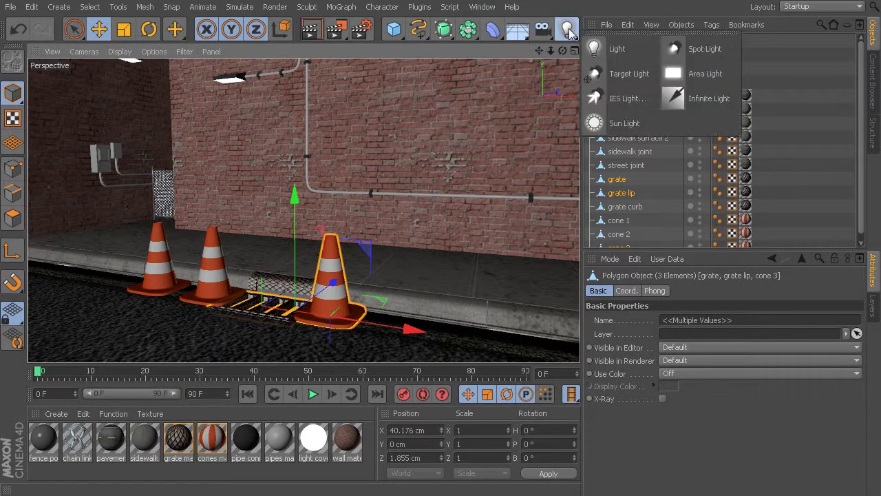
click(616, 48)
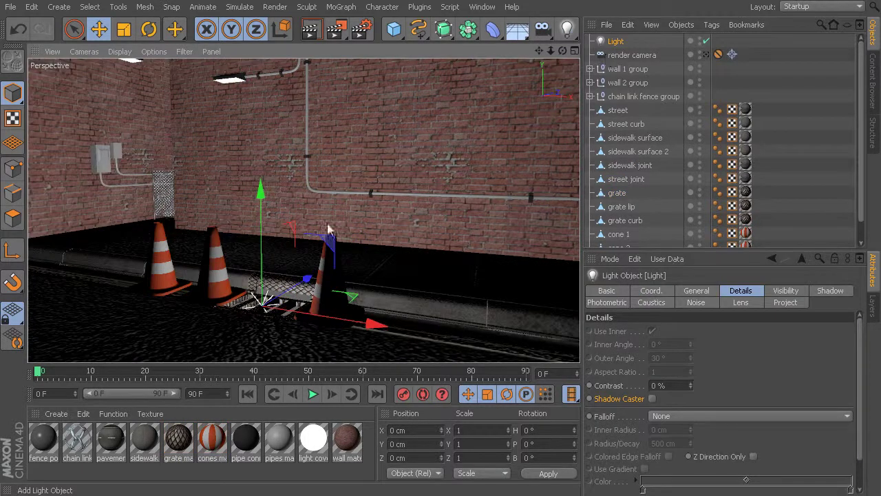
drag(261, 189, 293, 285)
middle_click(308, 234)
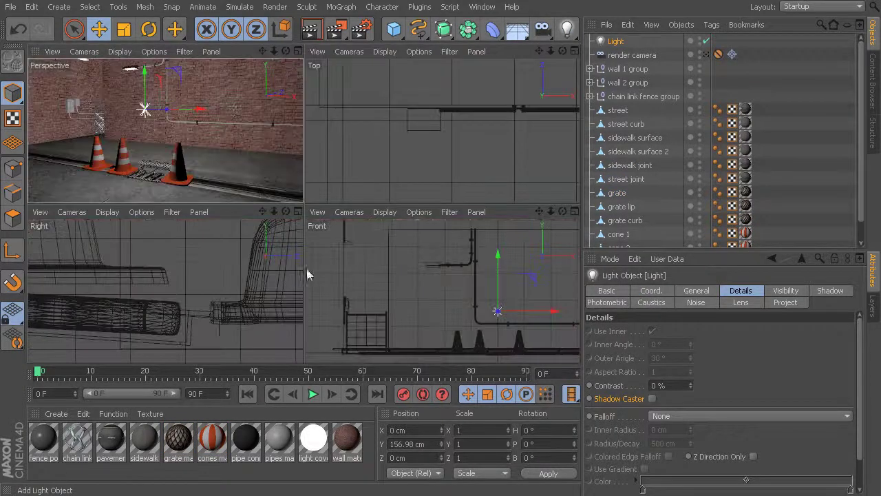
scroll(442, 129, down, 5)
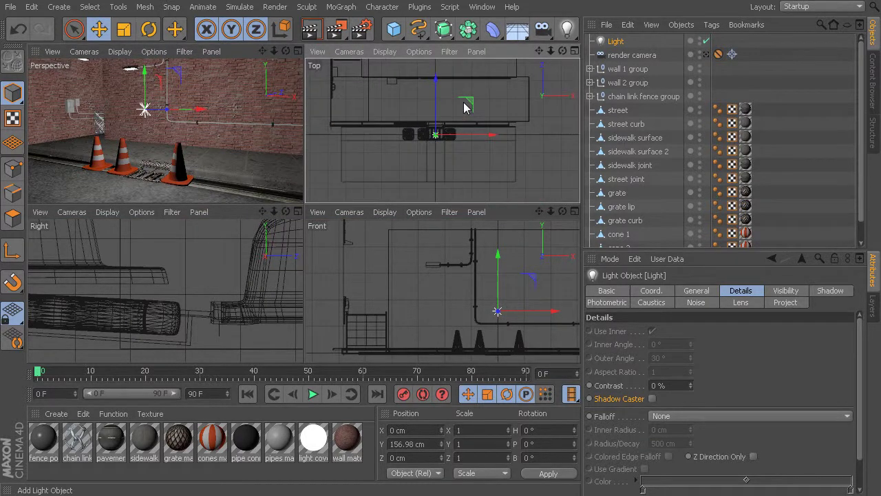
drag(468, 103, 484, 121)
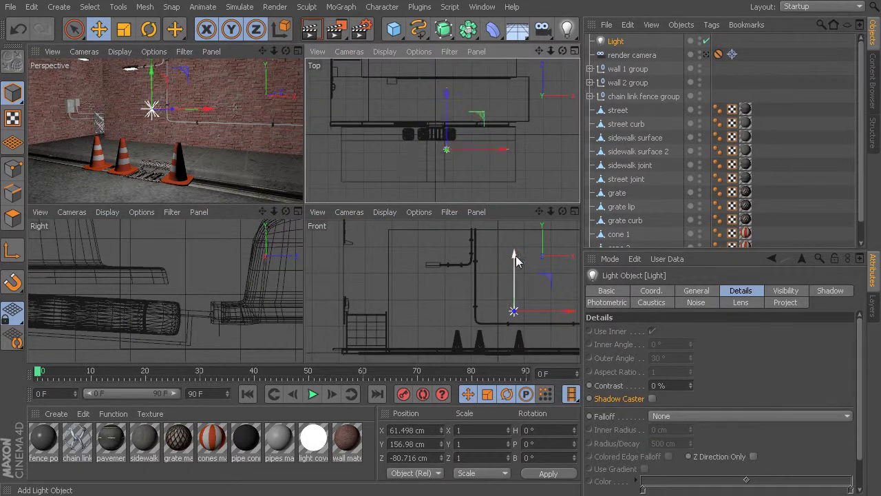
drag(513, 255, 514, 219)
Step: Give the light Raytraced (Hard) shadows and move it back over the sidewalk
click(829, 290)
click(695, 332)
click(666, 373)
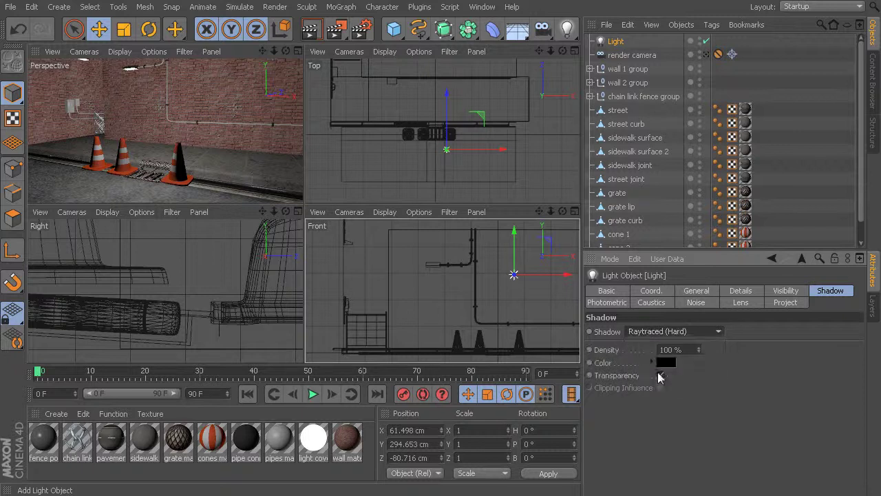
middle_click(434, 166)
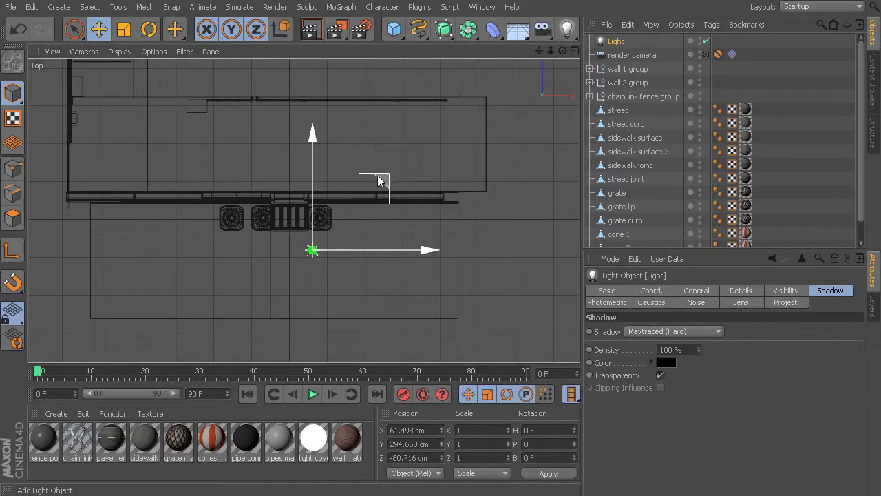
drag(381, 181, 377, 138)
middle_click(368, 126)
middle_click(186, 130)
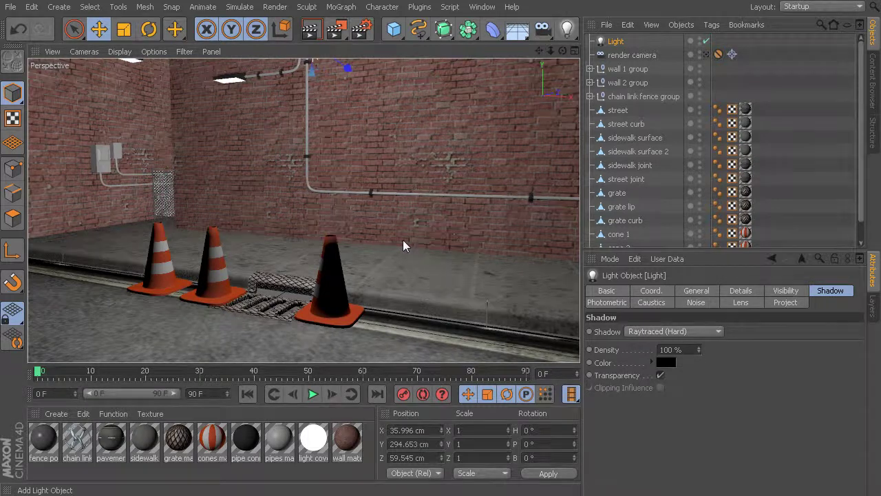
Step: Render the newly lit alley and compare it with the previous render in History
key(shift+r)
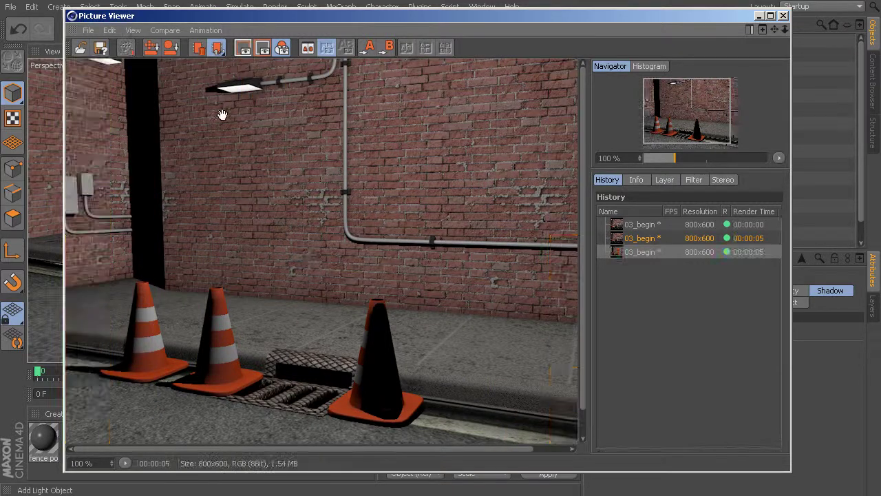
click(641, 238)
click(641, 253)
click(783, 15)
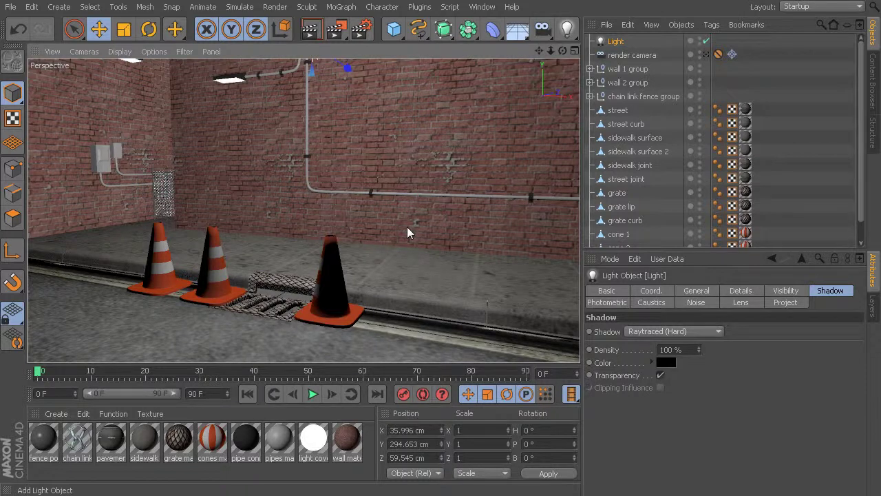
Step: Disable Ambient Occlusion in Render Settings (Ctrl+B) and render the alley again
key(ctrl+b)
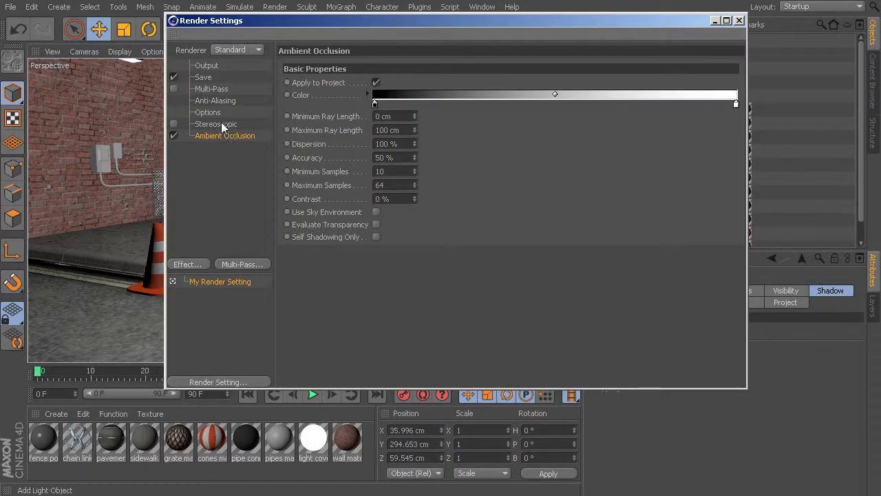
click(173, 135)
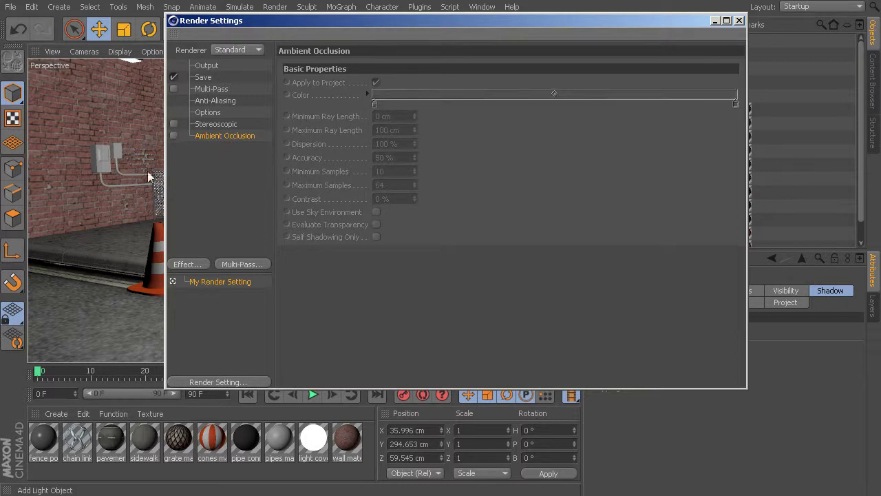
click(105, 167)
key(shift+r)
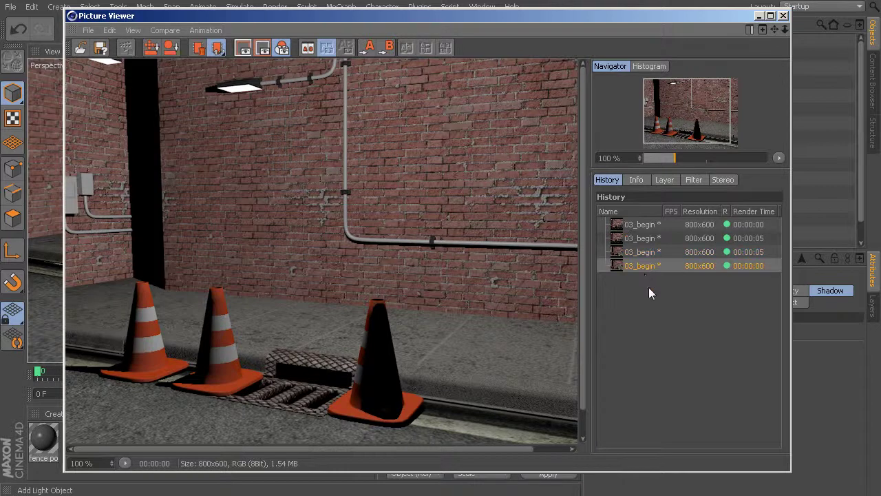
Step: Toggle repeatedly between the third render (with ambient occlusion) and the fourth (without)
key(Up)
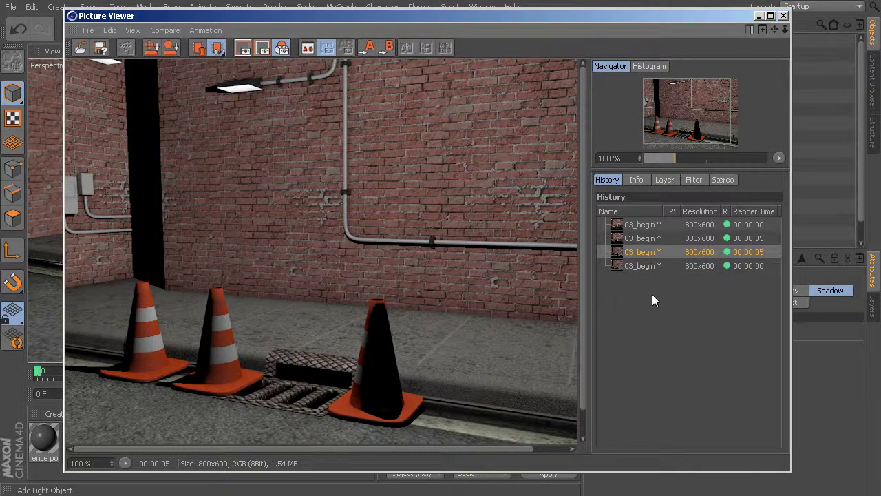
key(Down)
key(Up)
key(Down)
key(Up)
key(Down)
key(Up)
key(Down)
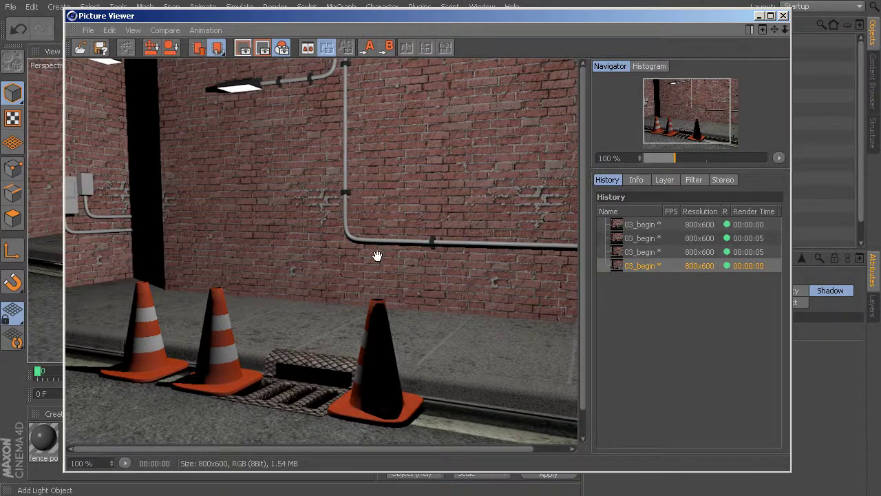
key(Up)
key(Down)
key(Up)
key(Down)
key(Up)
key(Down)
key(Up)
key(Down)
key(Up)
key(Down)
key(Up)
key(Down)
key(Up)
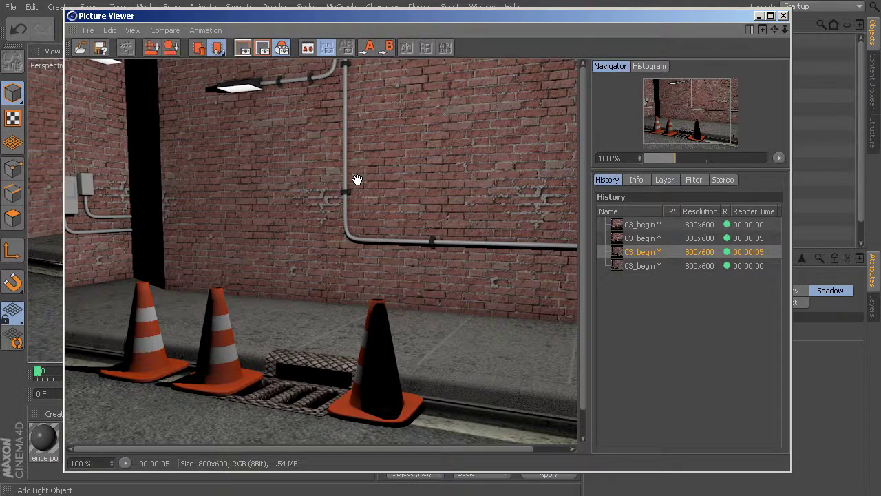
key(Down)
key(Up)
key(Down)
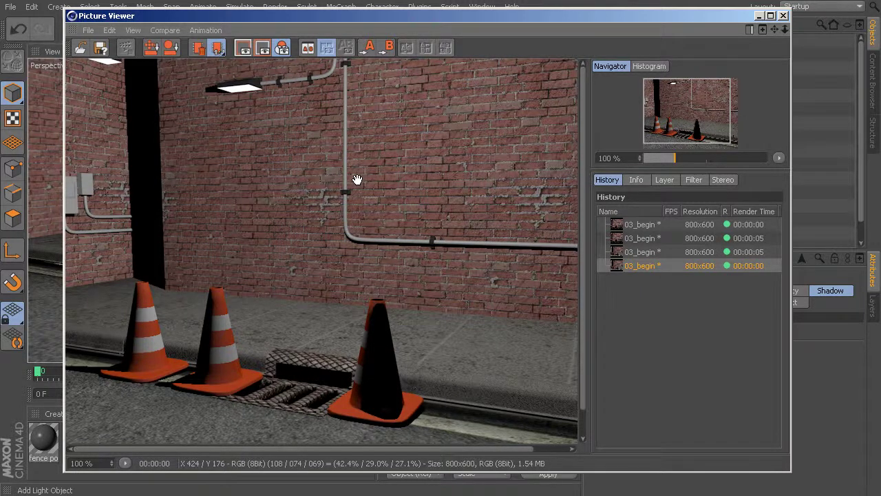
Step: Re-enable Ambient Occlusion and review its minimum and maximum ray length values
click(783, 15)
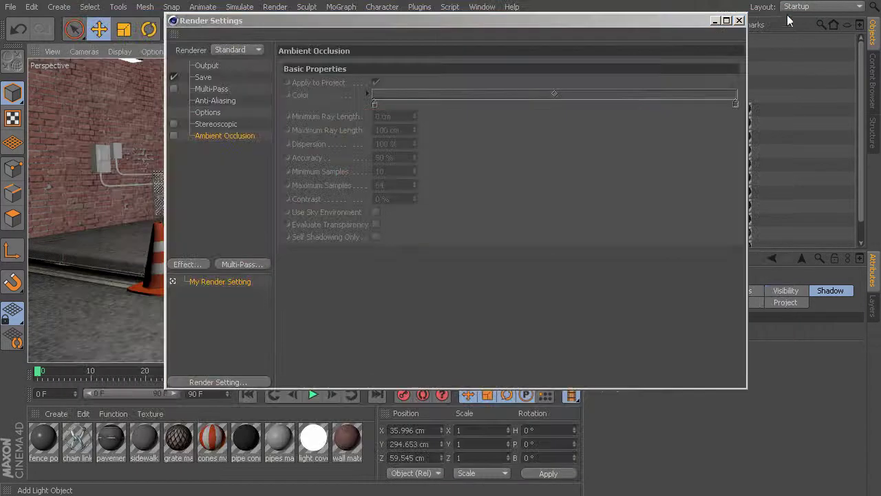
click(173, 135)
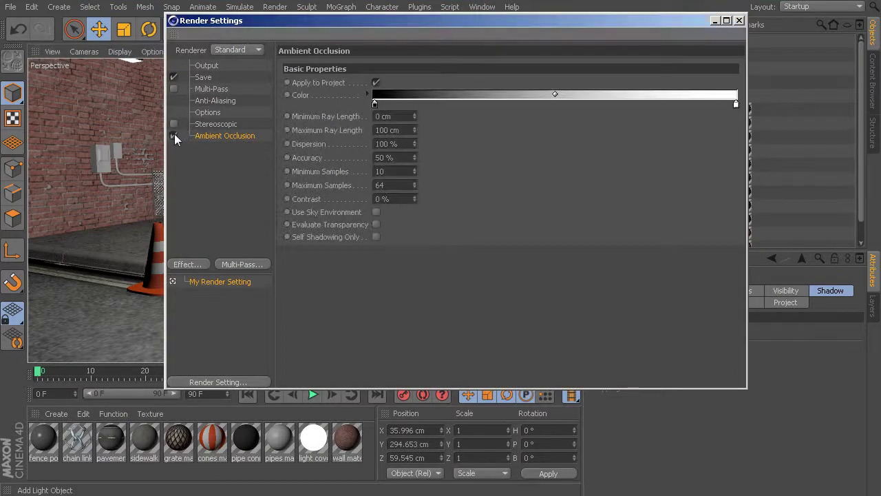
drag(605, 24, 547, 25)
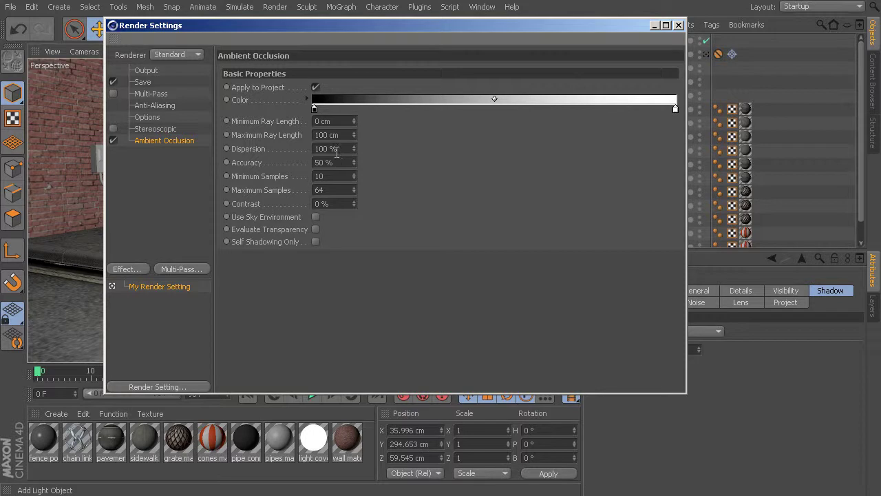
click(341, 120)
click(343, 135)
Step: Close Render Settings and inspect the alley in the Right view before returning to Perspective
click(679, 25)
middle_click(418, 217)
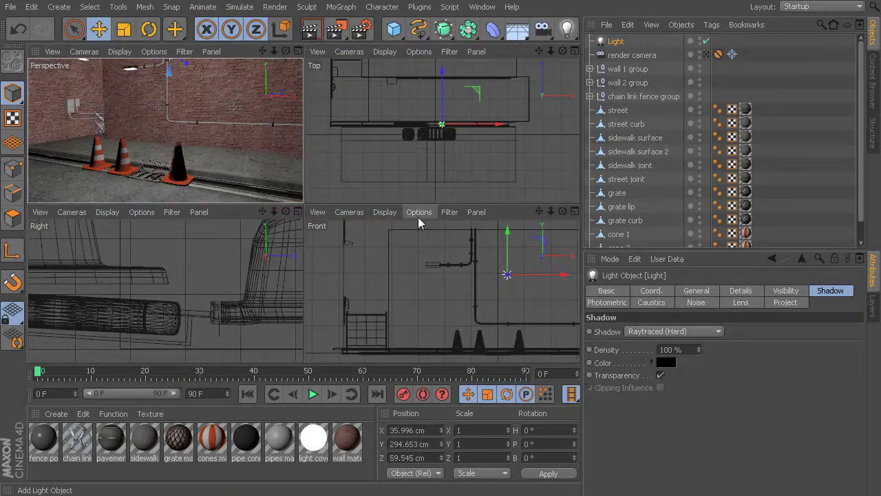
middle_click(230, 308)
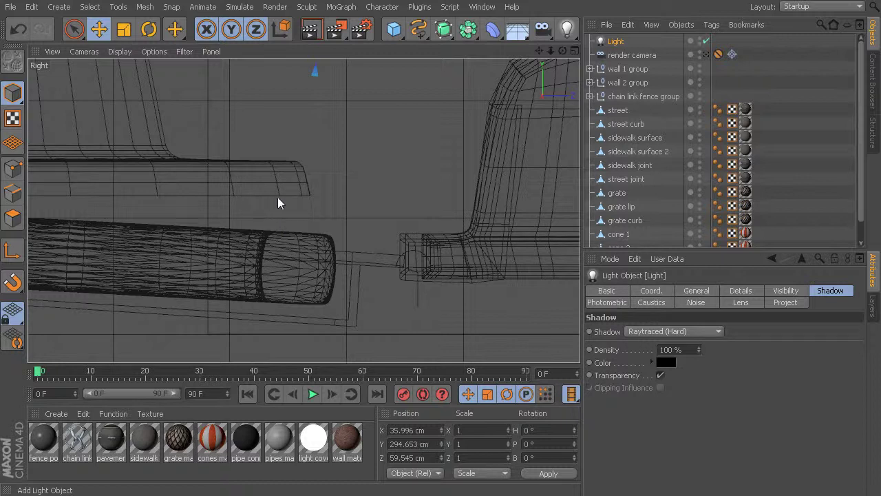
middle_click(276, 201)
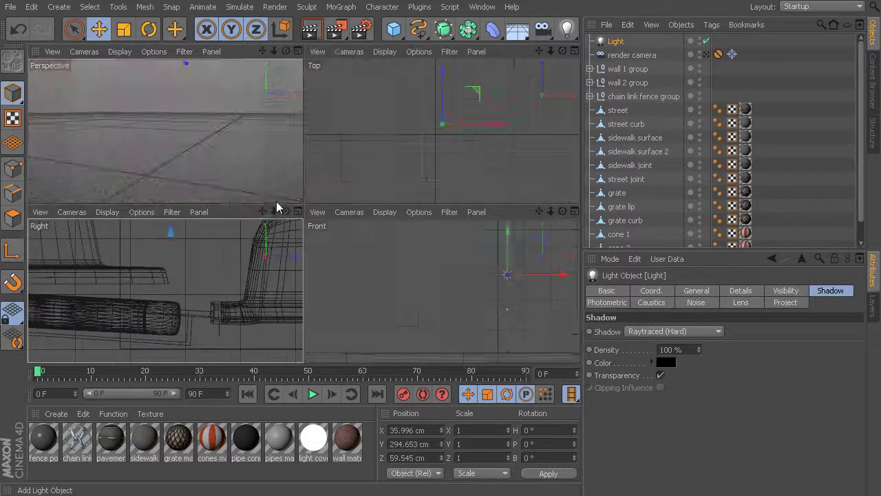
middle_click(276, 201)
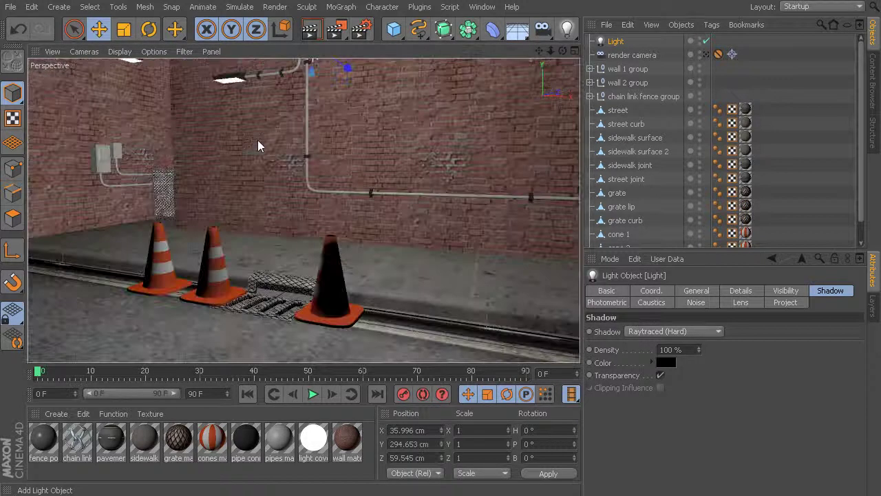
Step: Switch off the new Light to compare the alley in the perspective view
click(706, 42)
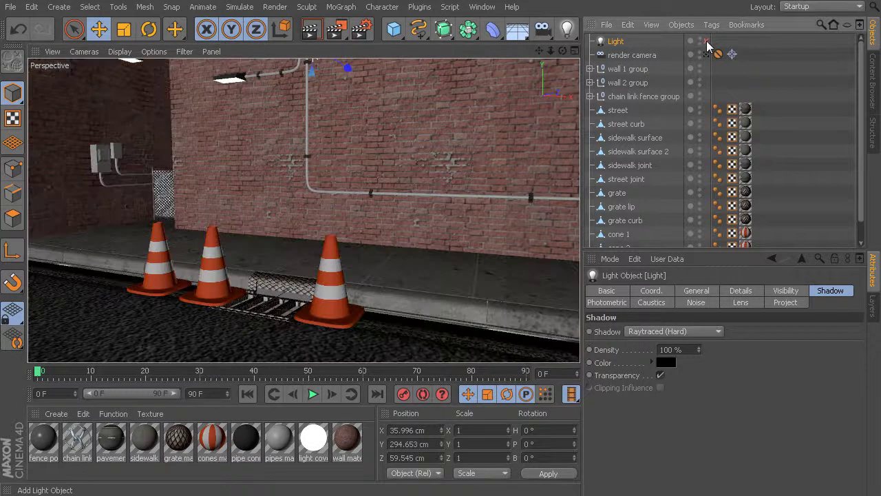
middle_click(480, 182)
middle_click(242, 145)
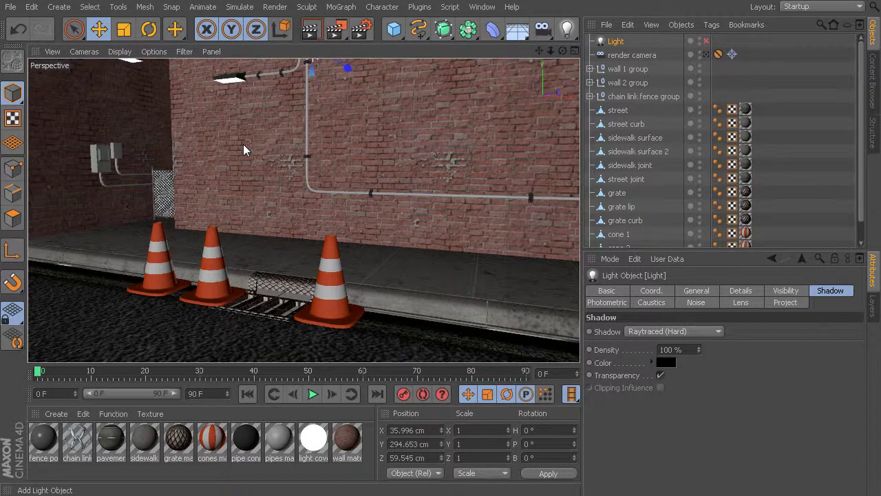
Step: Set Ambient Occlusion Maximum Ray Length to 10 cm in Render Settings and render
key(ctrl+b)
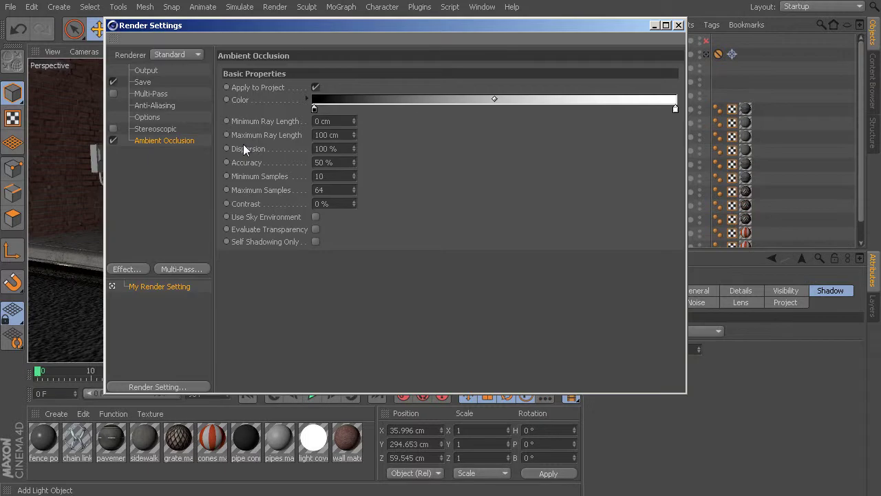
double_click(328, 135)
text(10)
key(Return)
key(shift+r)
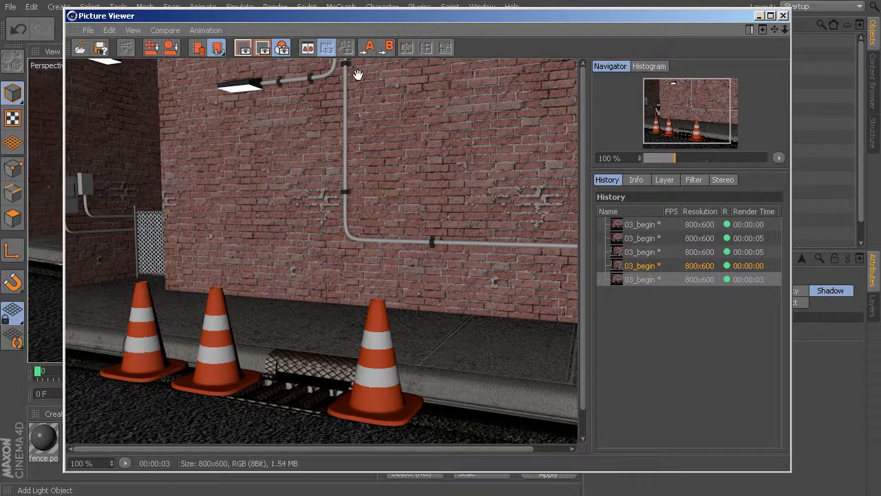
Step: Compare the 10 cm render with the earlier render in the Picture Viewer history, then close it
click(643, 238)
click(640, 279)
click(645, 238)
click(643, 279)
click(759, 15)
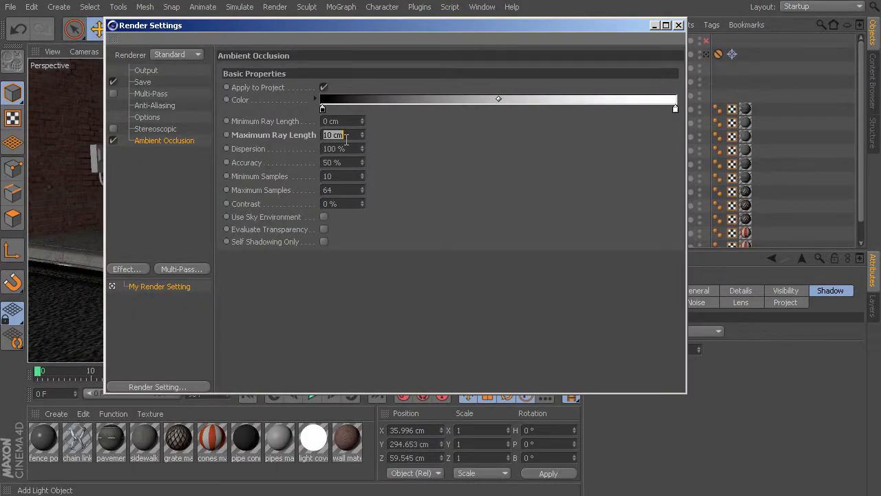
Step: Set Maximum Ray Length to 500 cm and render the scene
text(500)
key(Return)
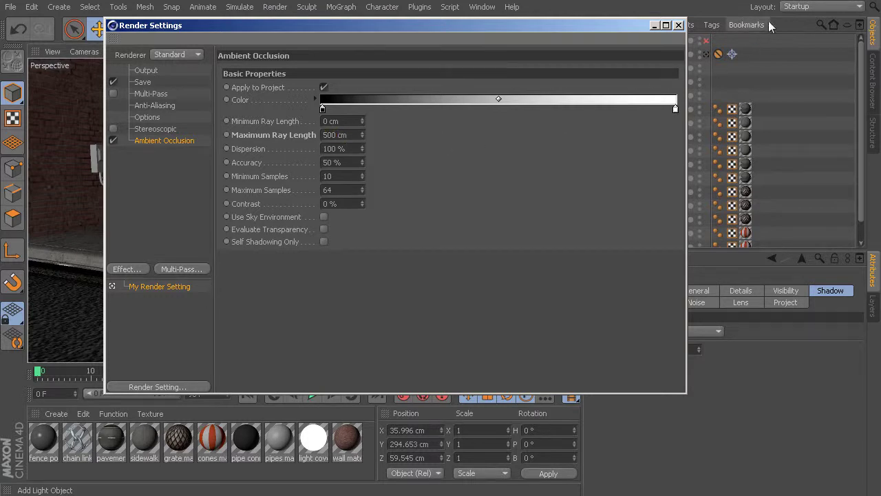
key(shift+r)
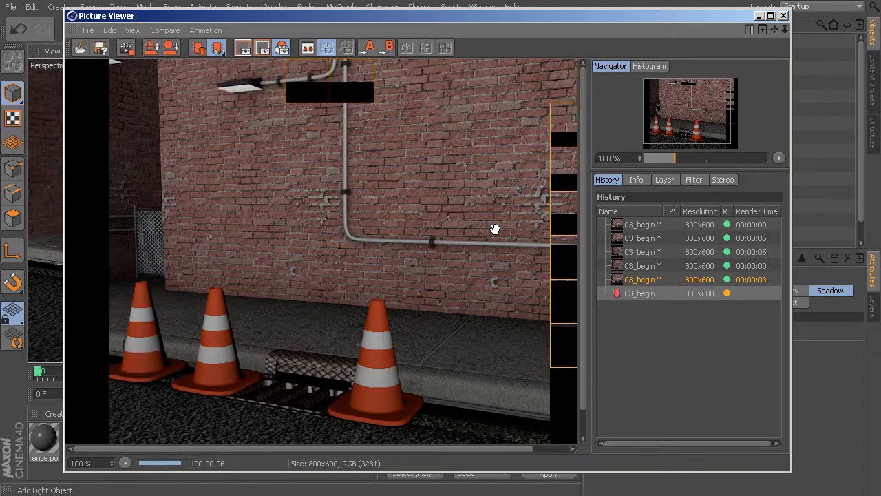
Step: Flip between the 10 cm and 500 cm renders in the history, ending on the 500 cm one
click(639, 281)
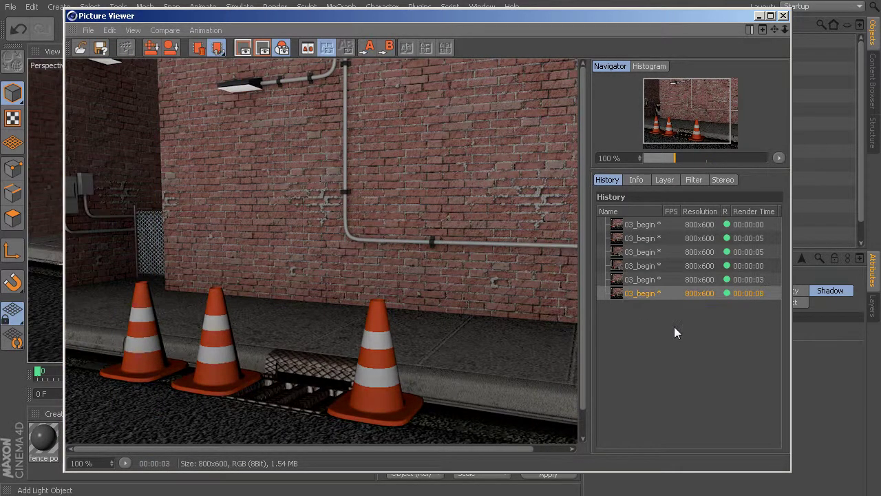
key(Up)
key(Down)
key(Up)
key(Down)
key(Up)
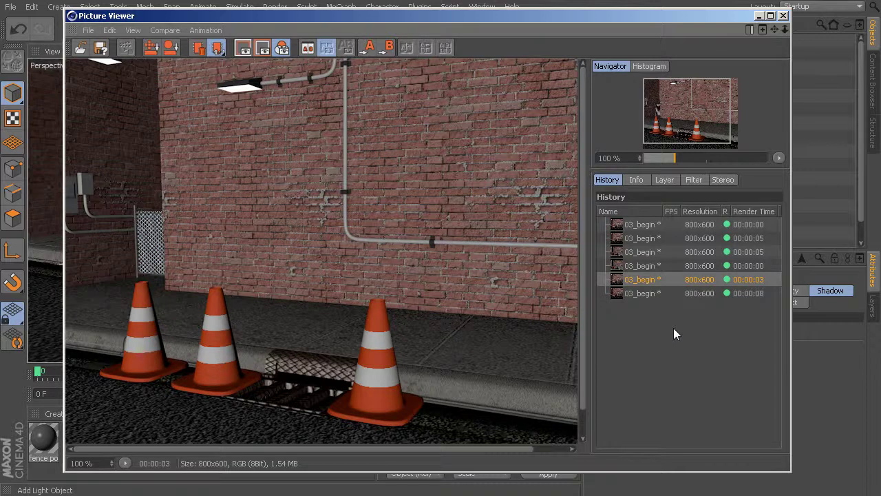
key(Down)
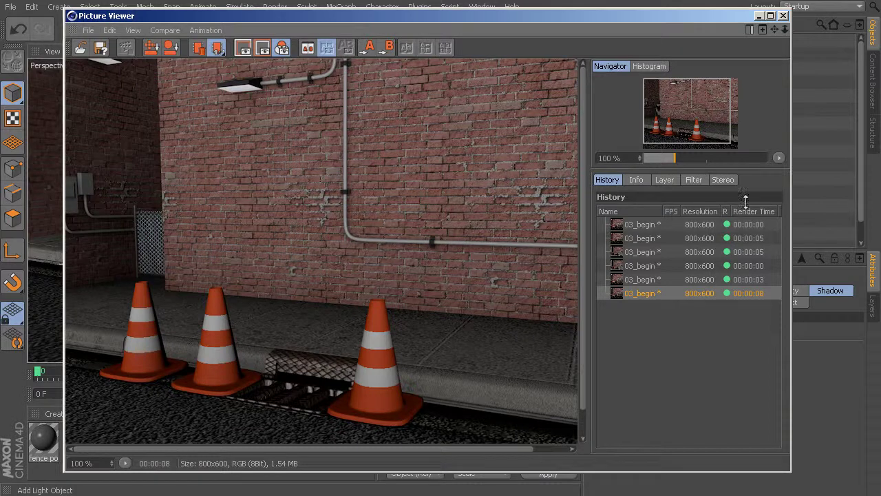
Step: Set Ambient Occlusion Dispersion to 1 % and render the scene
click(783, 15)
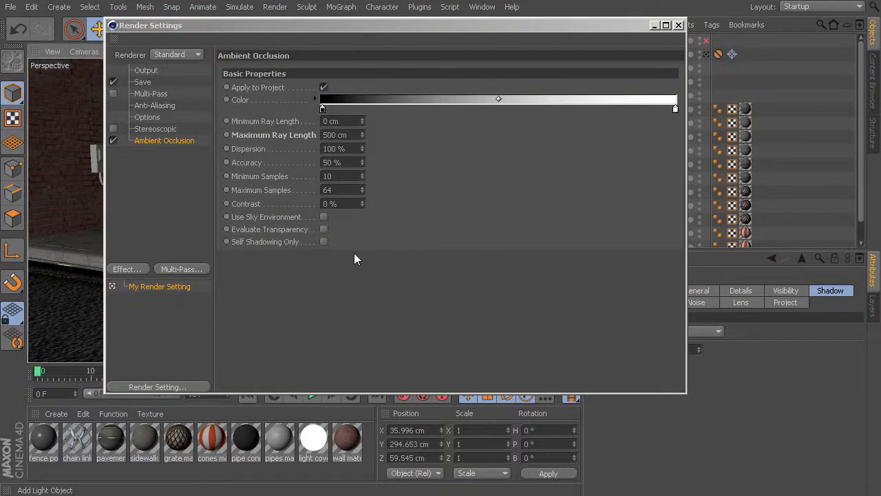
click(255, 150)
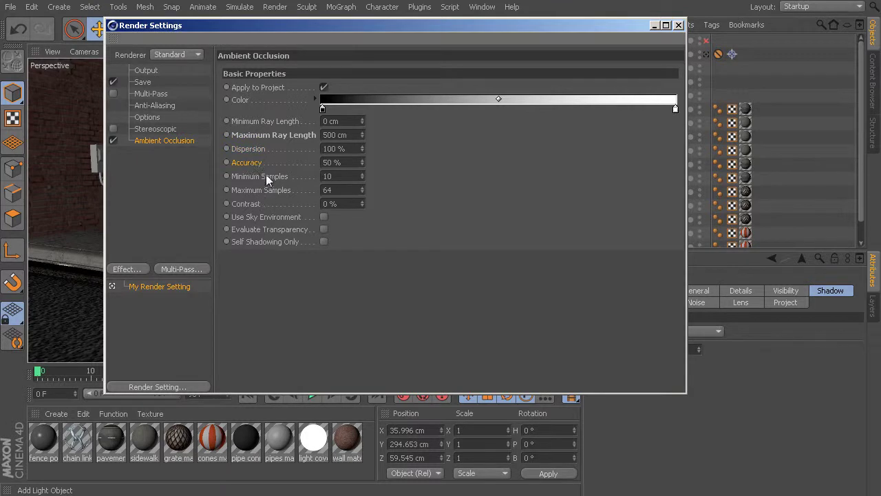
shift+click(257, 152)
click(336, 148)
double_click(336, 149)
text(1)
key(Return)
key(shift+r)
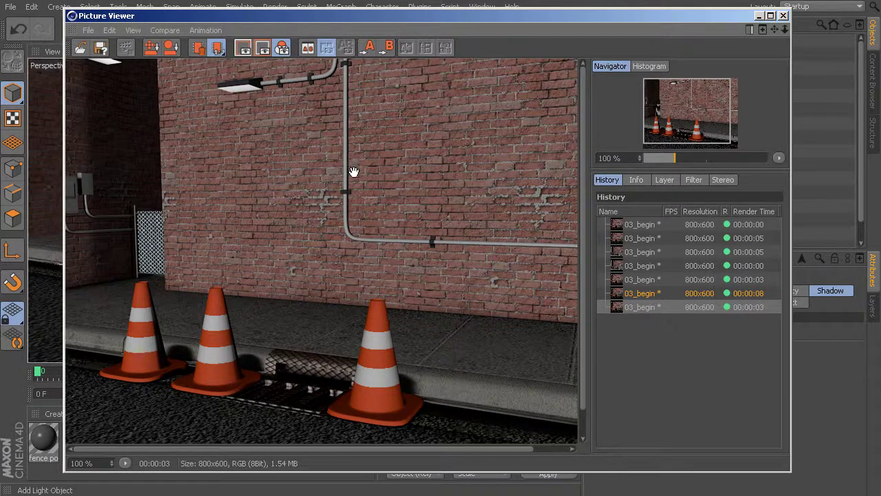
Step: Compare the 1 % and 100 % dispersion renders in the history, then close the Picture Viewer
click(640, 294)
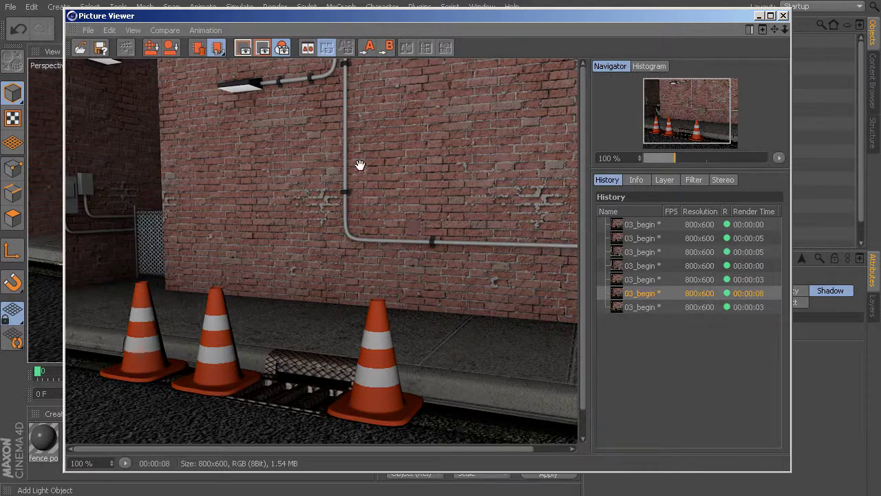
key(Down)
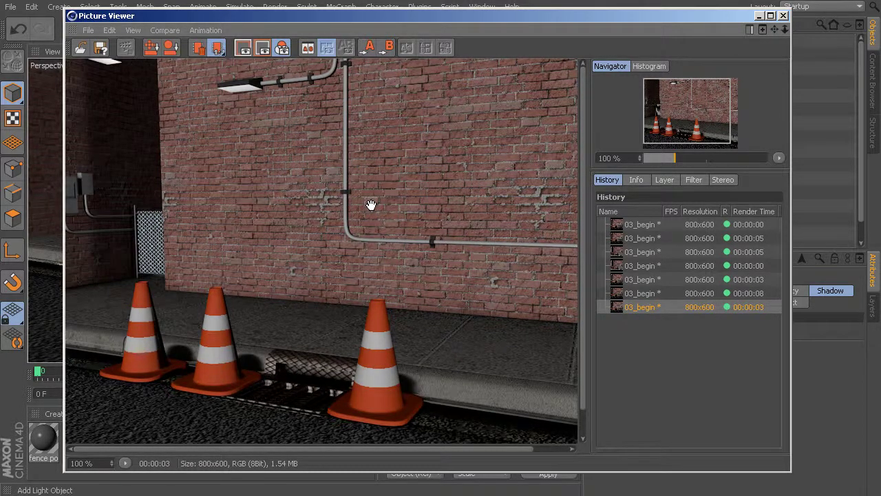
key(Up)
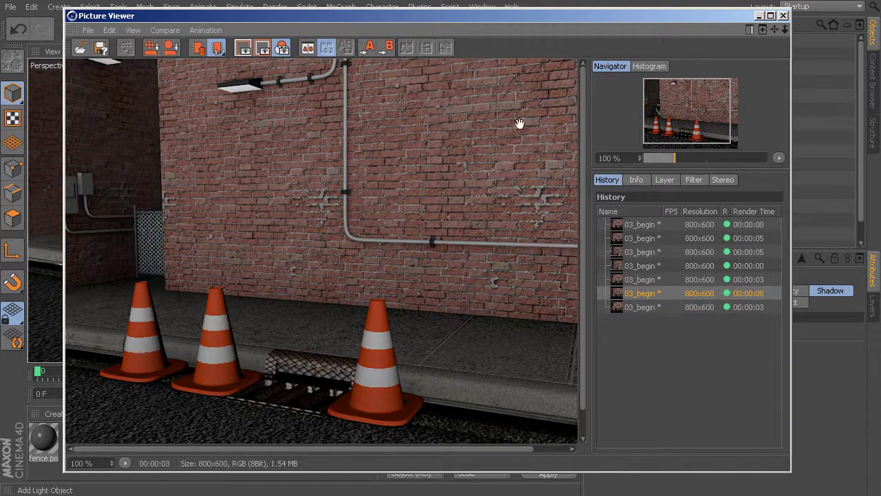
click(784, 17)
Step: Enter 100 % for Dispersion and select the Minimum Samples value for editing
double_click(343, 151)
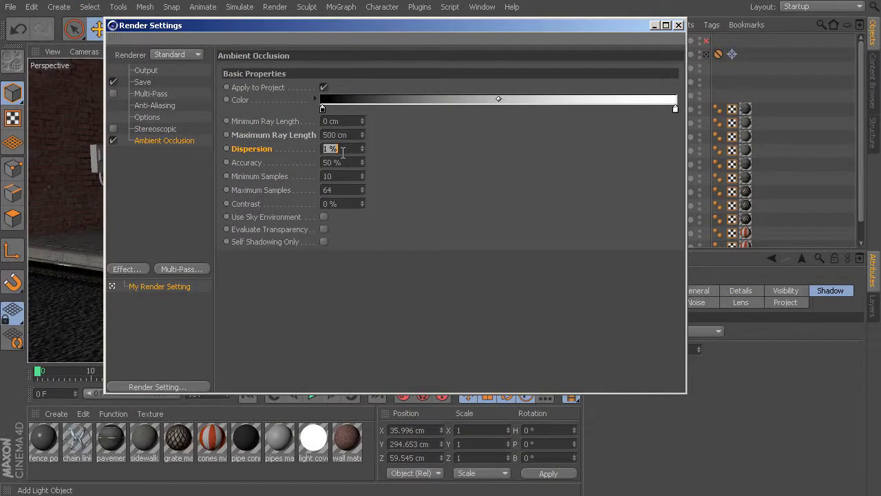
text(100)
click(264, 181)
click(345, 176)
double_click(345, 177)
Step: Set both Minimum Samples and Maximum Samples to 1
click(269, 195)
double_click(342, 176)
text(1)
key(Tab)
text(1)
key(Return)
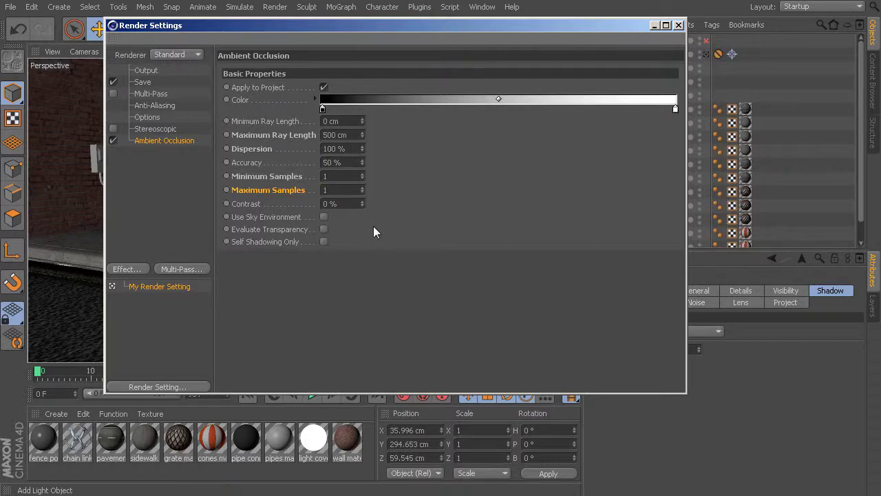
Step: Render with one sample and compare the grainy result against the previous clean render
key(shift+r)
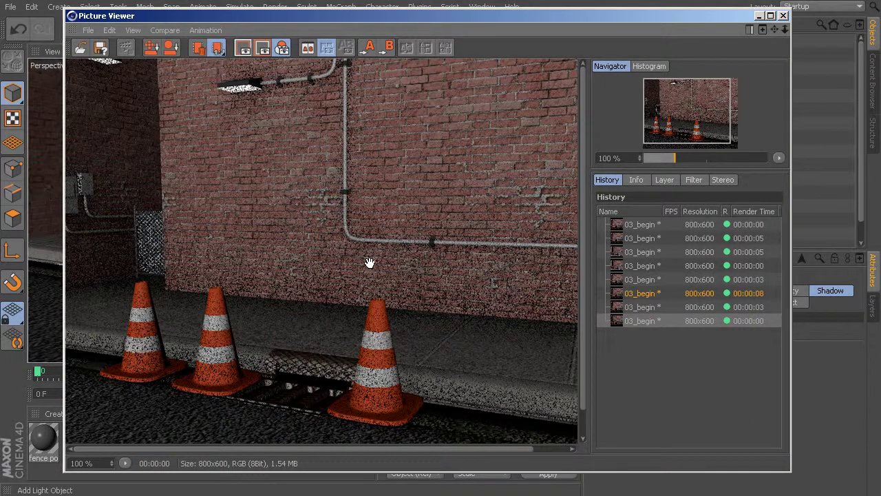
click(641, 307)
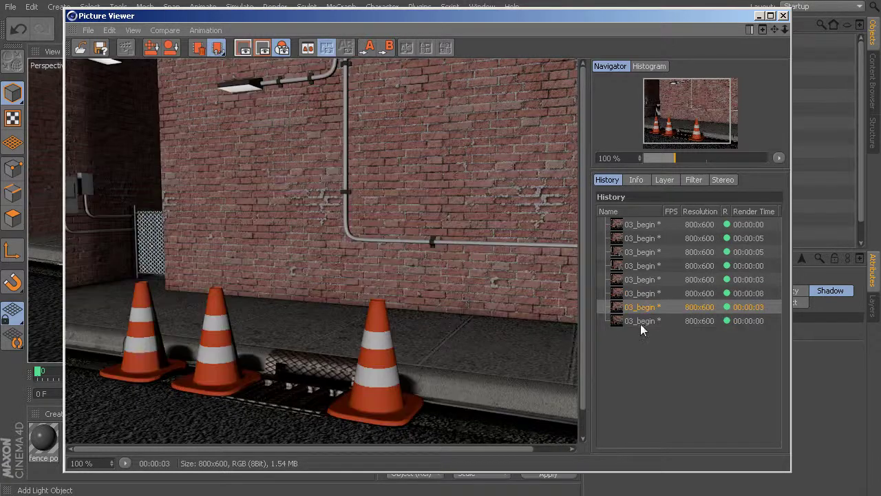
click(641, 322)
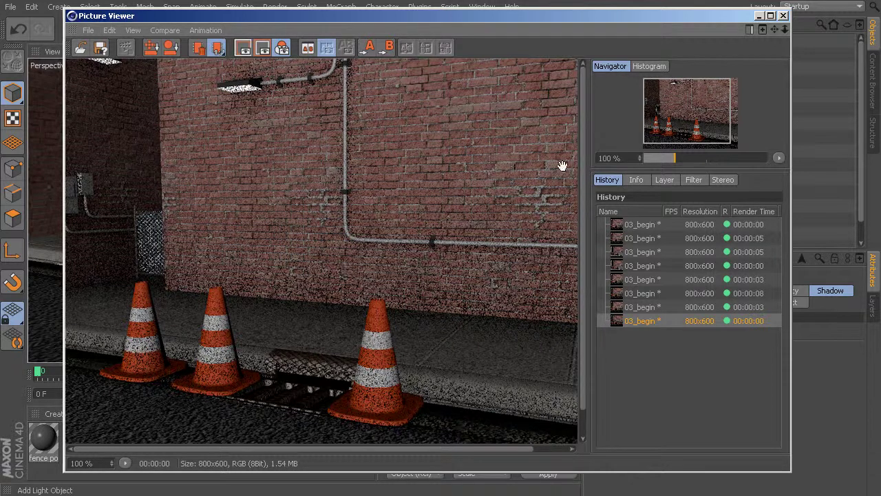
Step: Close the Picture Viewer and set Minimum Samples to 10 and Maximum Samples to 64
click(783, 17)
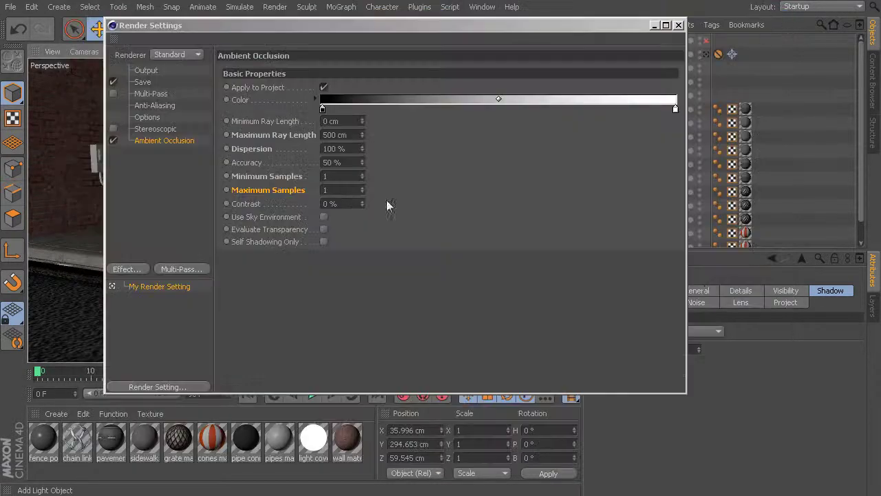
click(343, 177)
double_click(343, 177)
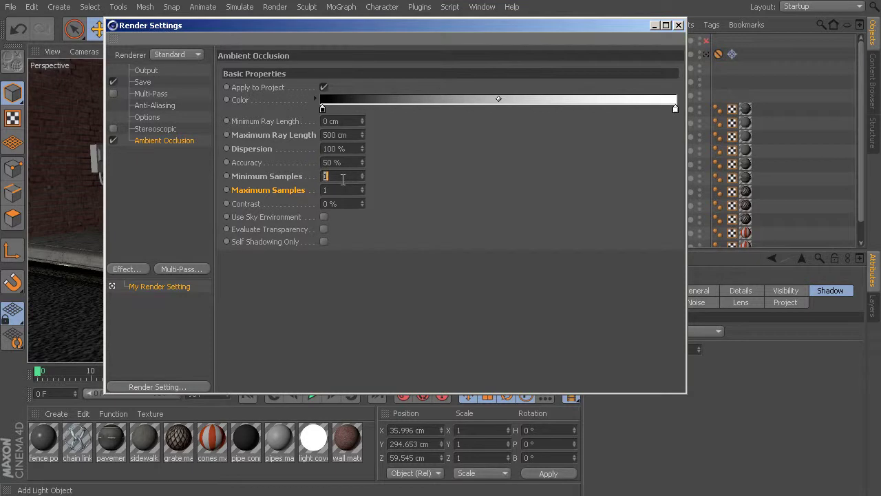
text(10)
key(Tab)
text(64)
Step: Try Accuracy at 100 % and 10 %, then settle it back at 50 %
double_click(332, 163)
text(100)
key(Return)
click(349, 163)
text(10)
key(Return)
double_click(348, 165)
text(50)
key(Return)
Step: Toggle Ambient Occlusion off and on, remove it, then re-add it from the Effect list
click(112, 139)
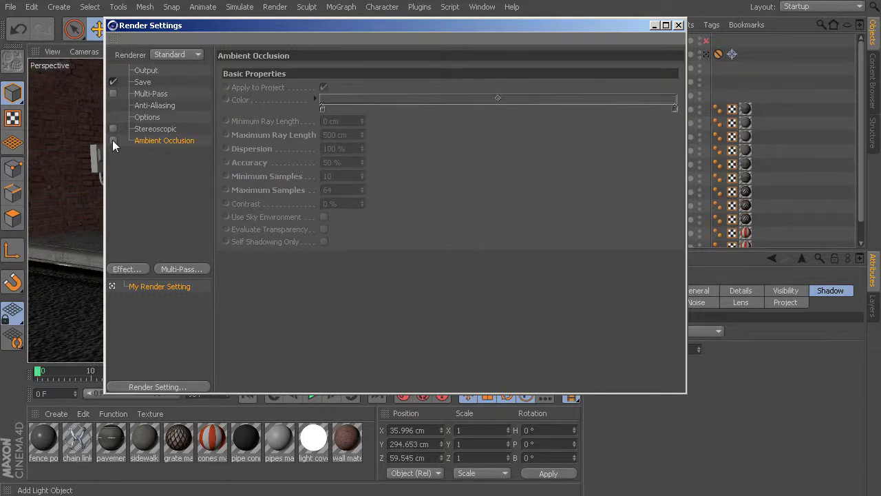
click(113, 140)
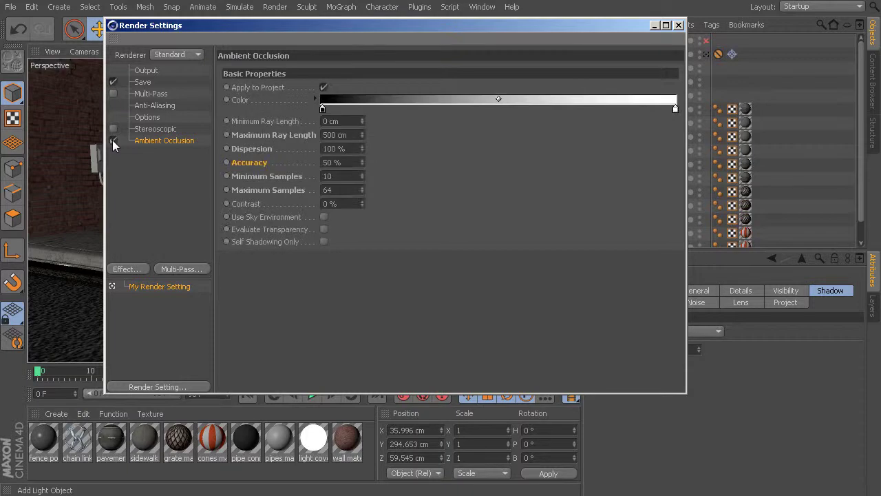
right_click(150, 142)
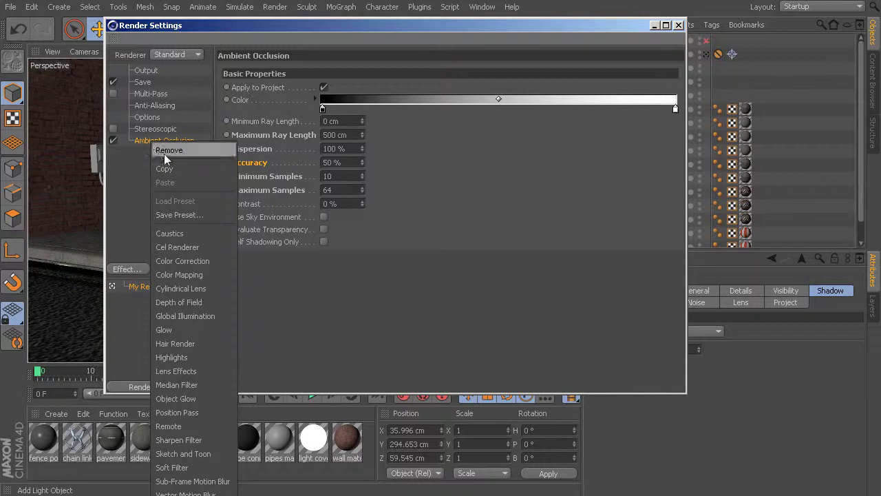
click(163, 153)
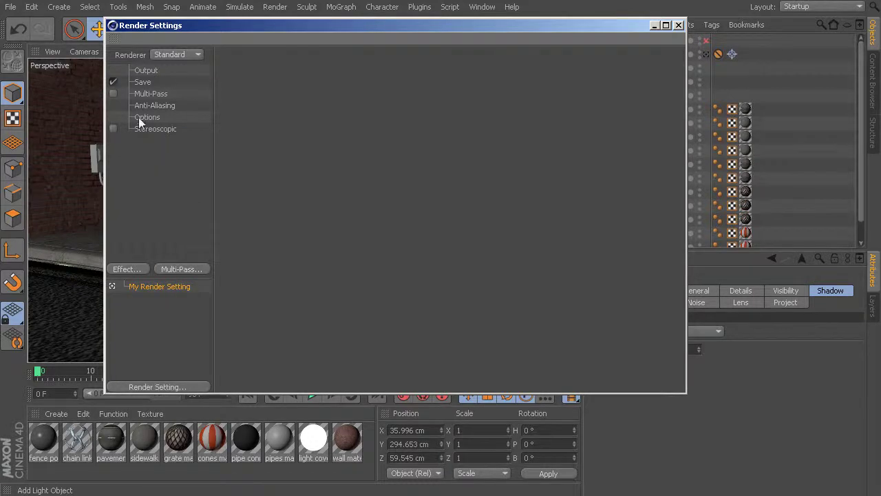
click(131, 270)
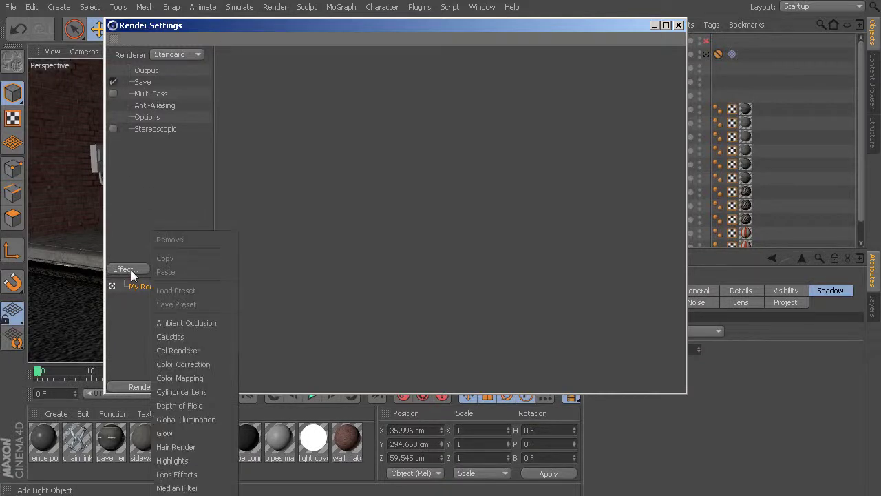
click(219, 322)
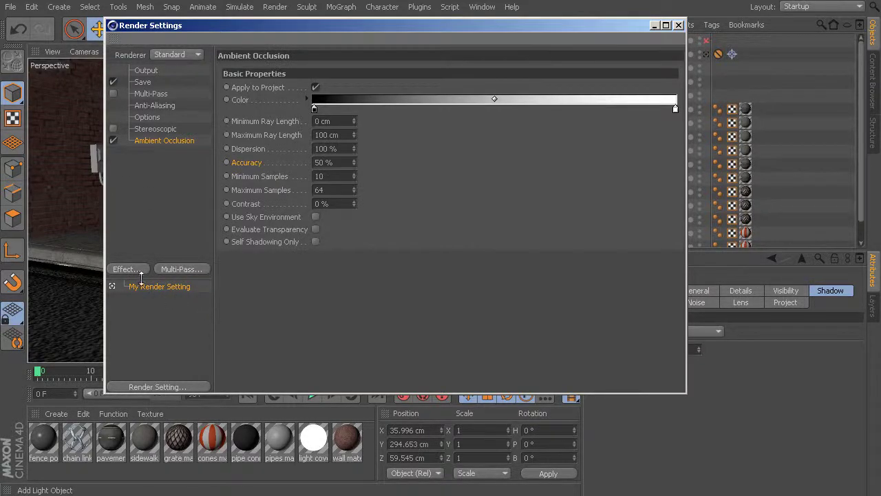